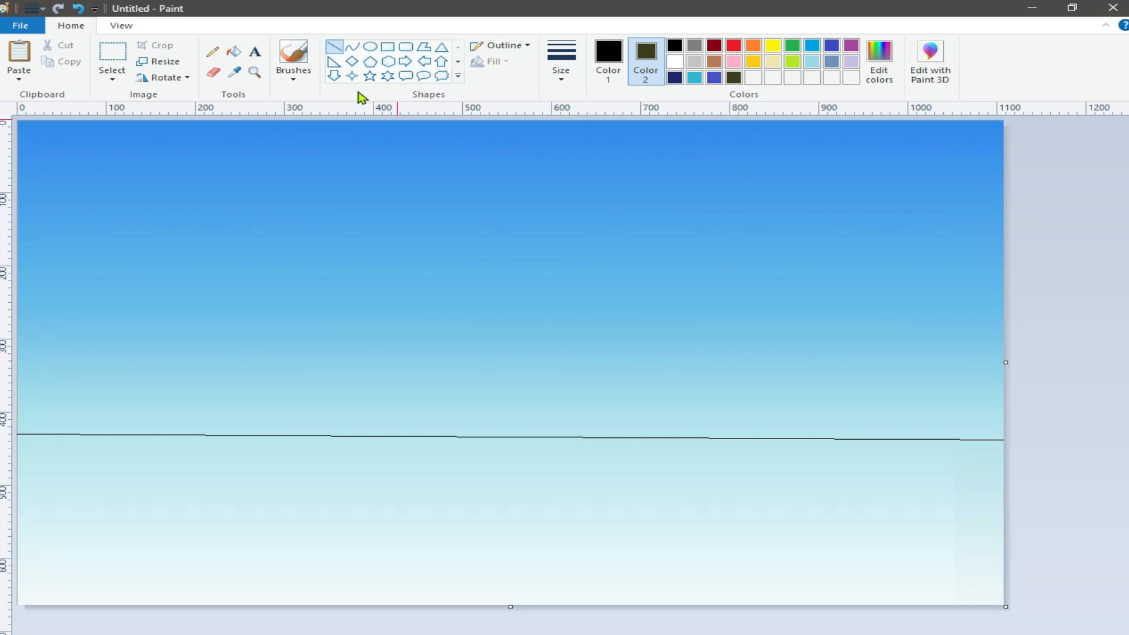
Step: Paint a black row of bushy trees above the horizon line with a textured brush at the thickest size
left_click(294, 71)
left_click(377, 126)
left_click(561, 64)
left_click(582, 158)
mouse_move(187, 413)
left_mouse_down()
mouse_move(22, 425)
mouse_move(52, 416)
mouse_move(22, 411)
mouse_move(174, 410)
mouse_move(181, 421)
mouse_move(304, 423)
mouse_move(204, 405)
mouse_move(320, 429)
mouse_move(219, 428)
mouse_move(350, 421)
left_mouse_up()
mouse_move(465, 426)
left_mouse_down()
mouse_move(441, 413)
mouse_move(520, 428)
mouse_move(640, 411)
mouse_move(827, 425)
mouse_move(603, 428)
mouse_move(1002, 429)
left_mouse_up()
mouse_move(214, 425)
left_mouse_down()
mouse_move(131, 434)
mouse_move(996, 436)
mouse_move(467, 439)
mouse_move(91, 414)
mouse_move(65, 353)
mouse_move(41, 377)
mouse_move(36, 347)
mouse_move(54, 342)
mouse_move(200, 400)
mouse_move(227, 388)
mouse_move(189, 384)
mouse_move(265, 391)
mouse_move(335, 376)
mouse_move(253, 406)
mouse_move(305, 396)
mouse_move(223, 358)
mouse_move(370, 400)
mouse_move(550, 419)
mouse_move(512, 428)
mouse_move(573, 414)
mouse_move(841, 421)
mouse_move(591, 403)
mouse_move(981, 409)
mouse_move(889, 421)
mouse_move(491, 383)
mouse_move(365, 393)
left_mouse_up()
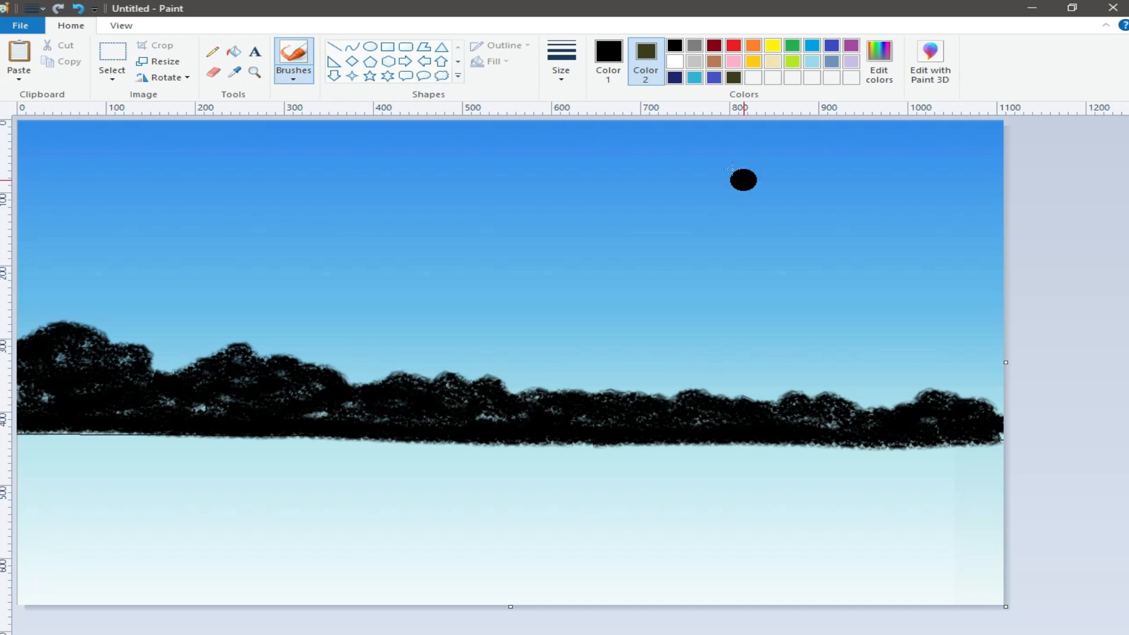
Step: Mix a dark olive colour and spray it over the black tree line's foliage with the Airbrush
left_click(879, 58)
left_click_drag(751, 375, 751, 353)
left_click(401, 465)
left_click(293, 79)
left_click(402, 114)
left_click_drag(67, 339, 44, 356)
left_click(608, 59)
left_click(753, 77)
left_click_drag(121, 380, 65, 347)
mouse_move(114, 376)
left_mouse_down()
mouse_move(71, 328)
mouse_move(26, 358)
mouse_move(148, 364)
left_mouse_up()
mouse_move(81, 322)
left_mouse_down()
mouse_move(60, 367)
mouse_move(95, 372)
mouse_move(68, 382)
mouse_move(167, 409)
mouse_move(180, 403)
mouse_move(177, 382)
mouse_move(161, 381)
mouse_move(228, 369)
mouse_move(252, 345)
mouse_move(323, 370)
mouse_move(315, 387)
mouse_move(263, 352)
mouse_move(410, 383)
mouse_move(369, 382)
mouse_move(467, 380)
mouse_move(415, 400)
mouse_move(501, 396)
mouse_move(487, 380)
mouse_move(465, 410)
mouse_move(347, 382)
mouse_move(460, 412)
mouse_move(379, 415)
mouse_move(559, 410)
mouse_move(546, 387)
mouse_move(521, 410)
mouse_move(713, 408)
mouse_move(605, 397)
mouse_move(552, 406)
mouse_move(630, 411)
mouse_move(546, 429)
mouse_move(741, 402)
mouse_move(725, 424)
mouse_move(869, 420)
mouse_move(788, 408)
mouse_move(843, 424)
mouse_move(837, 399)
mouse_move(910, 436)
mouse_move(977, 421)
mouse_move(941, 399)
mouse_move(976, 426)
mouse_move(916, 430)
left_mouse_up()
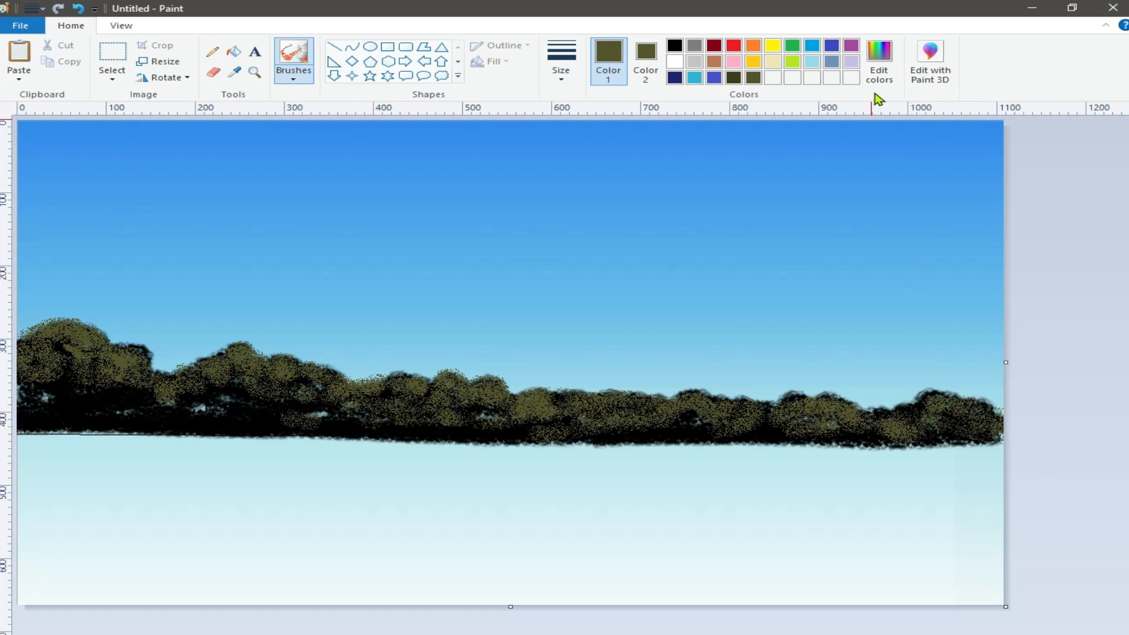
Step: Mix a lighter olive shade and airbrush it onto the crowns in the middle of the tree line
left_click(879, 64)
left_click(746, 355)
left_click(396, 465)
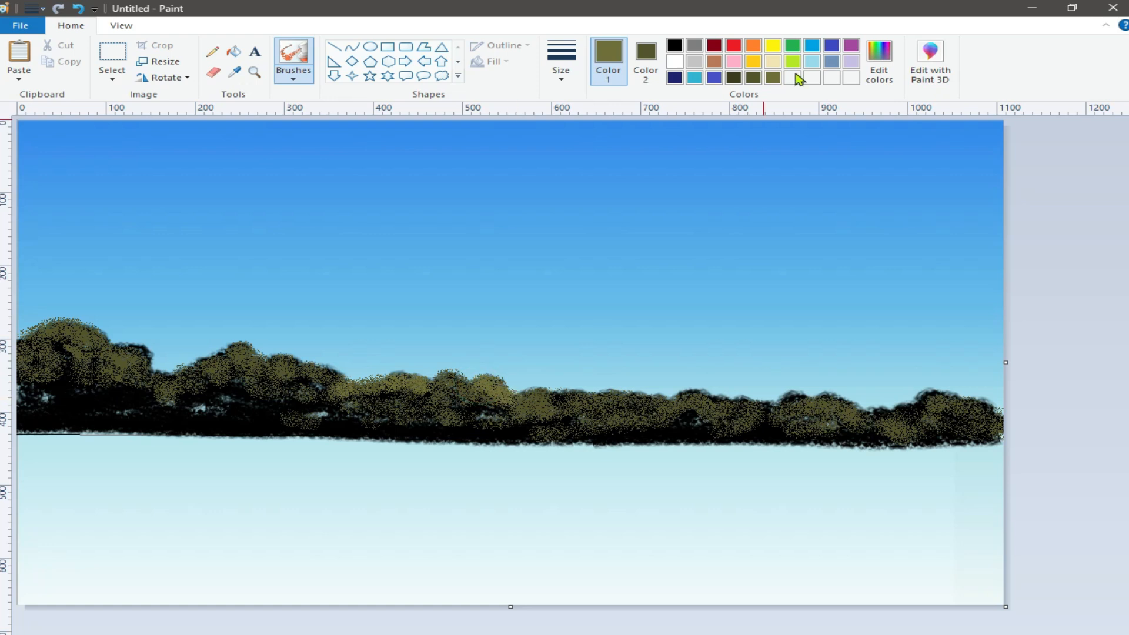
Step: Mix a light yellowish olive and airbrush highlights onto the treetops along the whole row
left_click(879, 65)
left_click(752, 338)
left_click(408, 465)
mouse_move(410, 387)
left_mouse_down()
mouse_move(373, 389)
mouse_move(421, 385)
left_mouse_up()
left_click(458, 381)
mouse_move(566, 393)
left_mouse_down()
mouse_move(535, 396)
mouse_move(547, 389)
left_mouse_up()
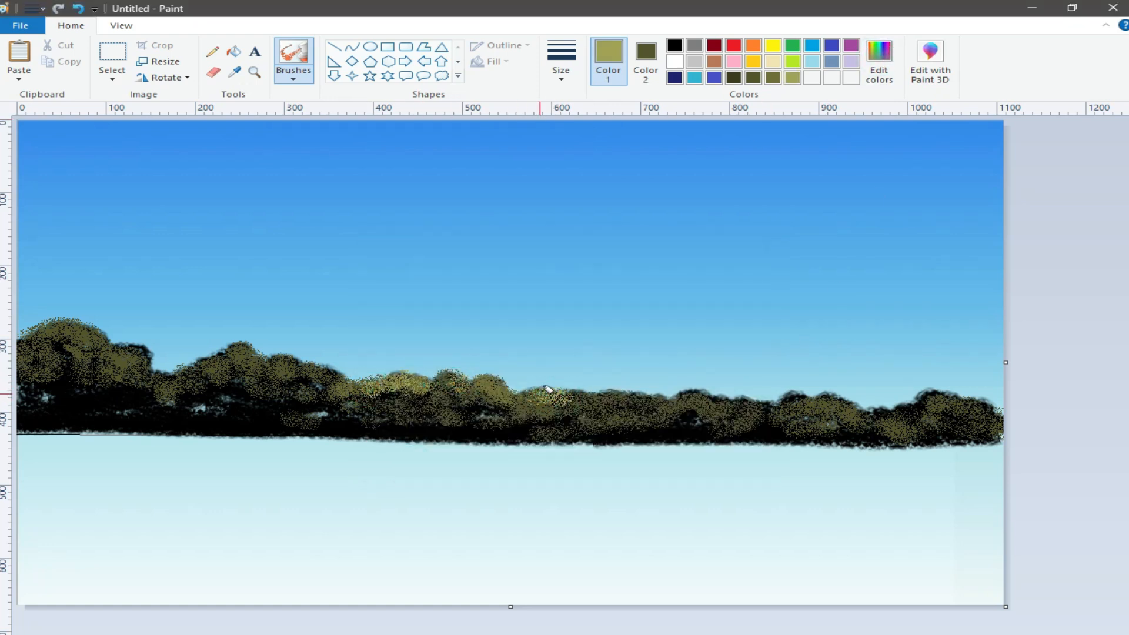
left_click_drag(720, 397, 681, 396)
left_click_drag(823, 398, 840, 397)
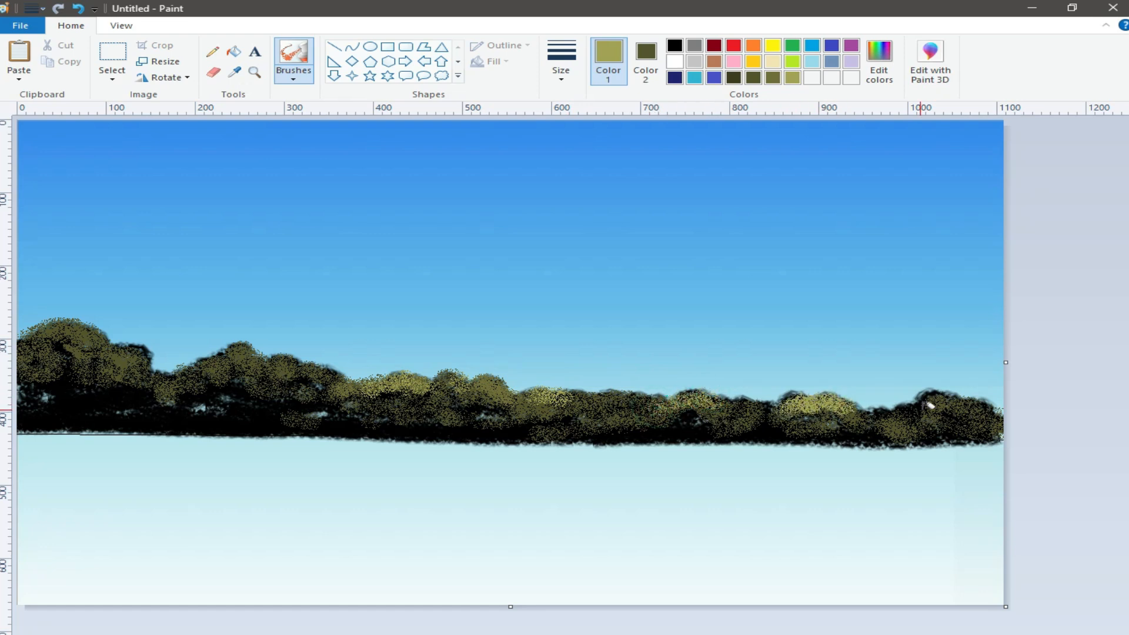
left_click_drag(930, 406, 913, 402)
left_click_drag(251, 355, 268, 354)
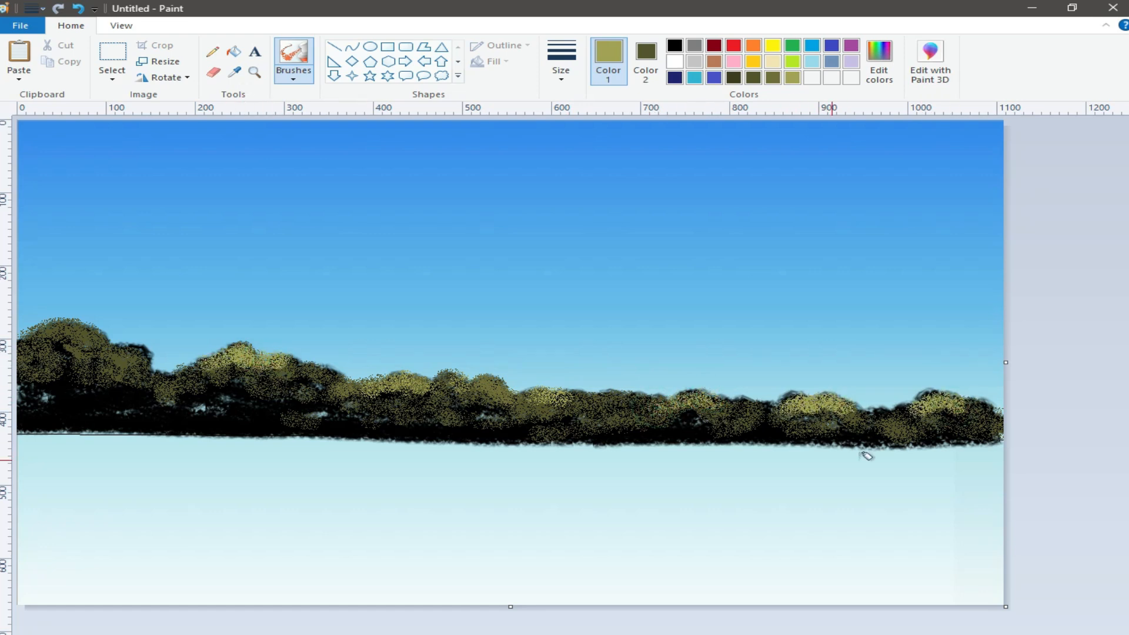
Step: Airbrush medium and darker olive shades across the foliage, enlarging the far-left and middle crowns and filling the shaded areas
left_click(774, 79)
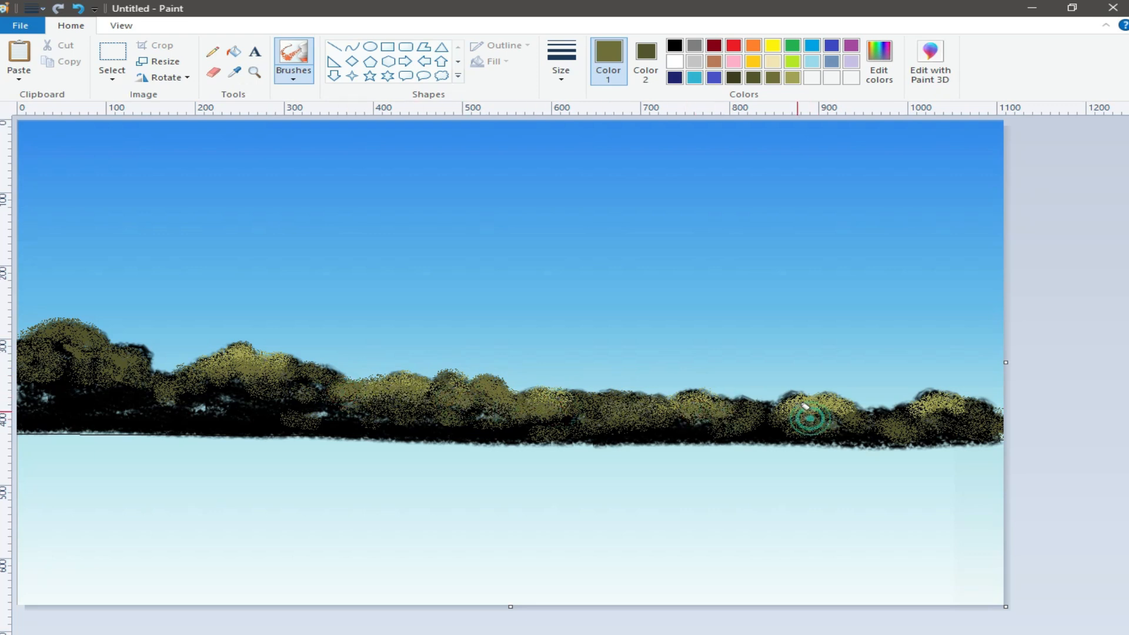
left_click(753, 77)
mouse_move(88, 339)
left_mouse_down()
mouse_move(72, 317)
mouse_move(38, 329)
mouse_move(95, 322)
mouse_move(138, 343)
left_mouse_up()
mouse_move(314, 434)
left_mouse_down()
mouse_move(518, 387)
mouse_move(652, 392)
mouse_move(688, 404)
left_mouse_up()
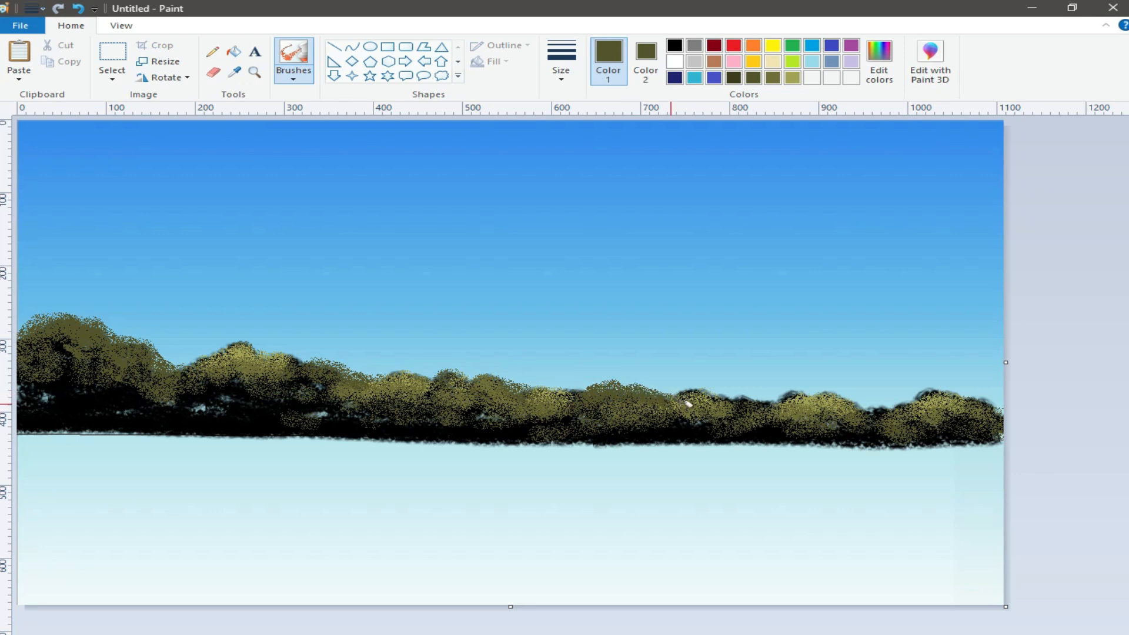
mouse_move(615, 429)
left_mouse_down()
mouse_move(698, 429)
mouse_move(673, 423)
left_mouse_up()
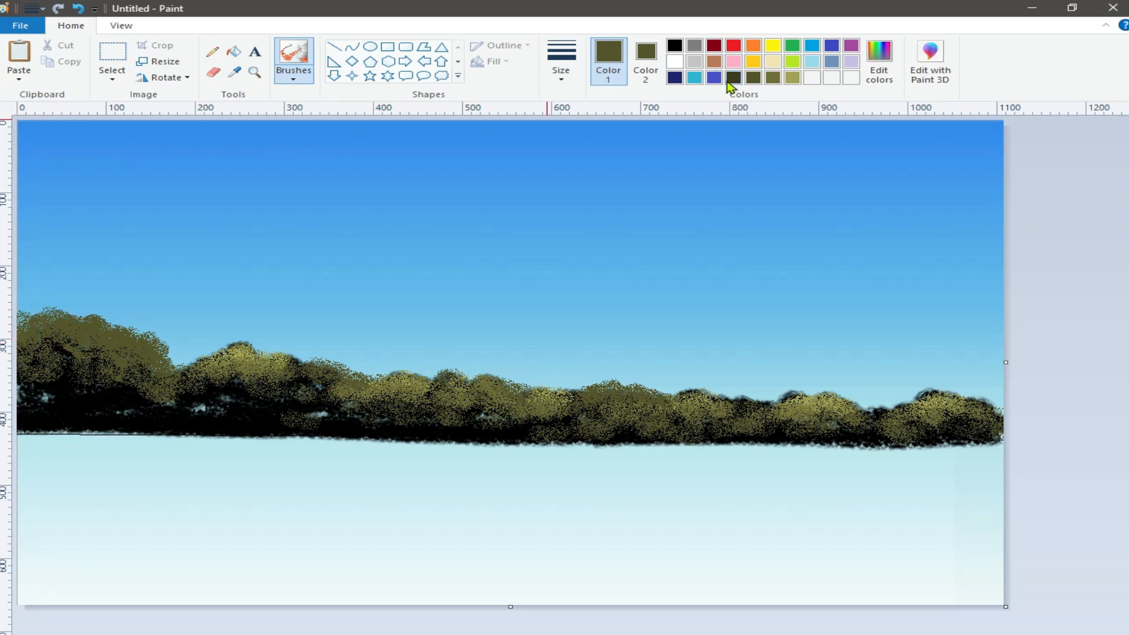
mouse_move(135, 383)
left_mouse_down()
mouse_move(534, 423)
mouse_move(657, 415)
left_mouse_up()
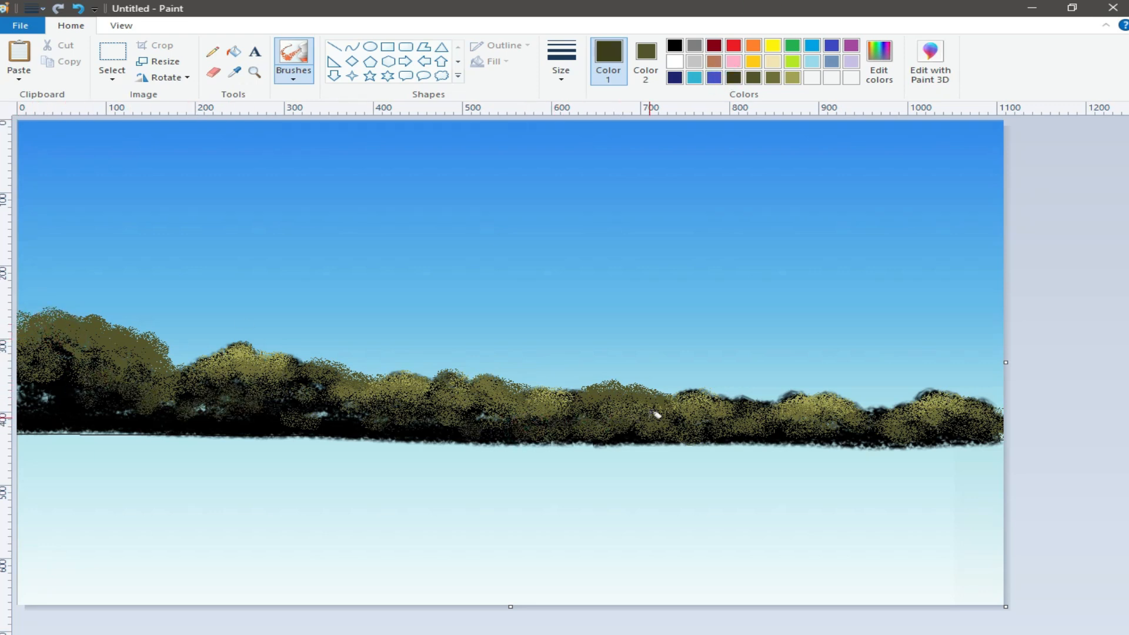
Step: Draw horizontal light olive reflection strokes on the water just below the tree line with the Pencil
left_click(793, 77)
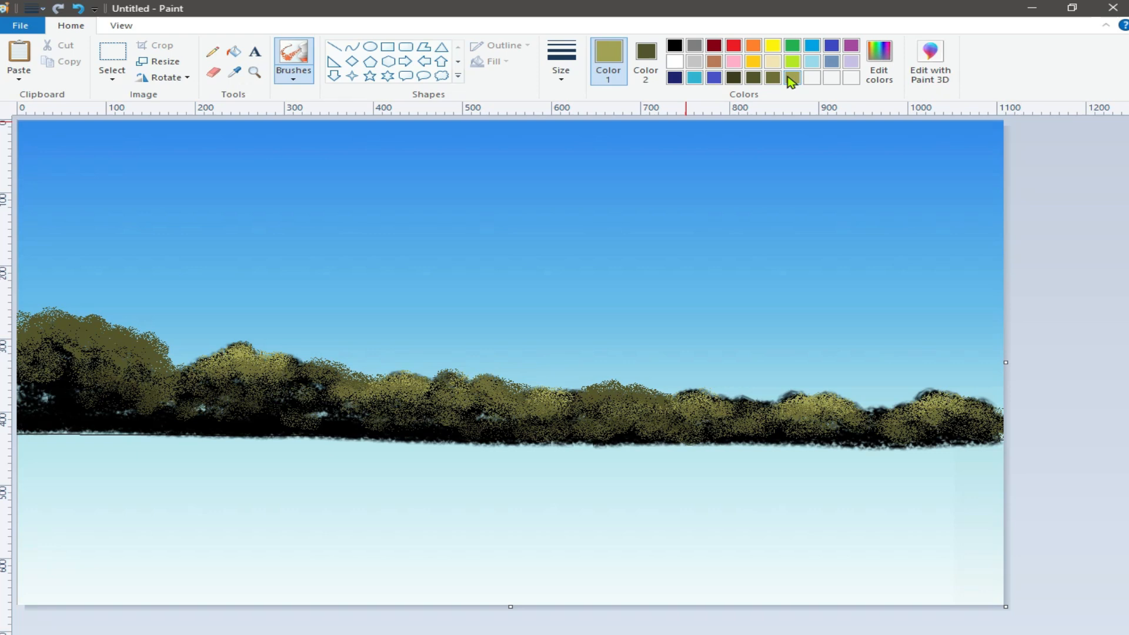
left_click(213, 51)
mouse_move(140, 438)
left_mouse_down()
mouse_move(223, 449)
mouse_move(164, 441)
mouse_move(222, 432)
mouse_move(318, 443)
left_mouse_up()
mouse_move(437, 458)
left_mouse_down()
mouse_move(350, 438)
mouse_move(363, 440)
left_mouse_up()
mouse_move(434, 462)
left_mouse_down()
mouse_move(478, 471)
mouse_move(486, 450)
left_mouse_up()
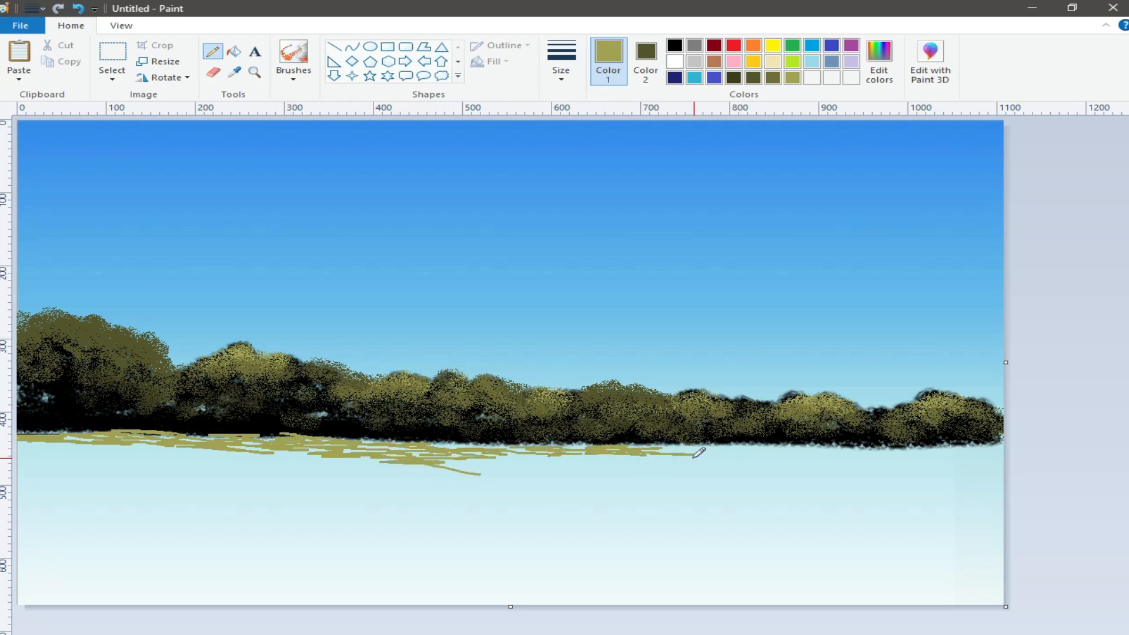
Step: Sample the pale water colour and draw strokes of it through the reflections to break them up
left_click(234, 72)
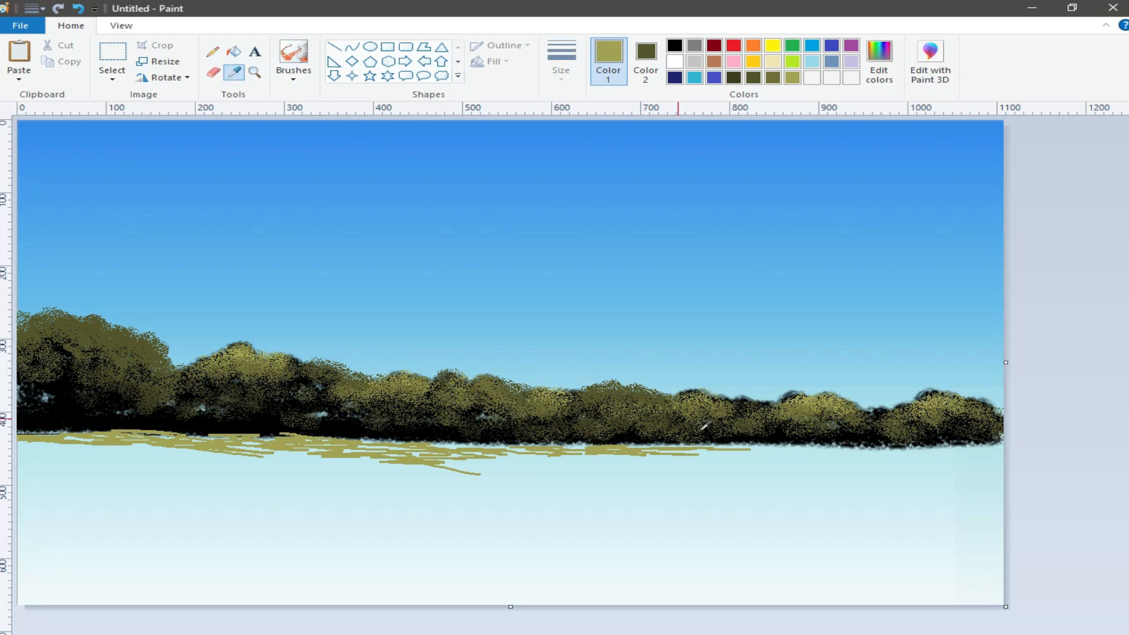
left_click(702, 450)
left_click_drag(644, 448, 403, 454)
left_click_drag(192, 438, 29, 437)
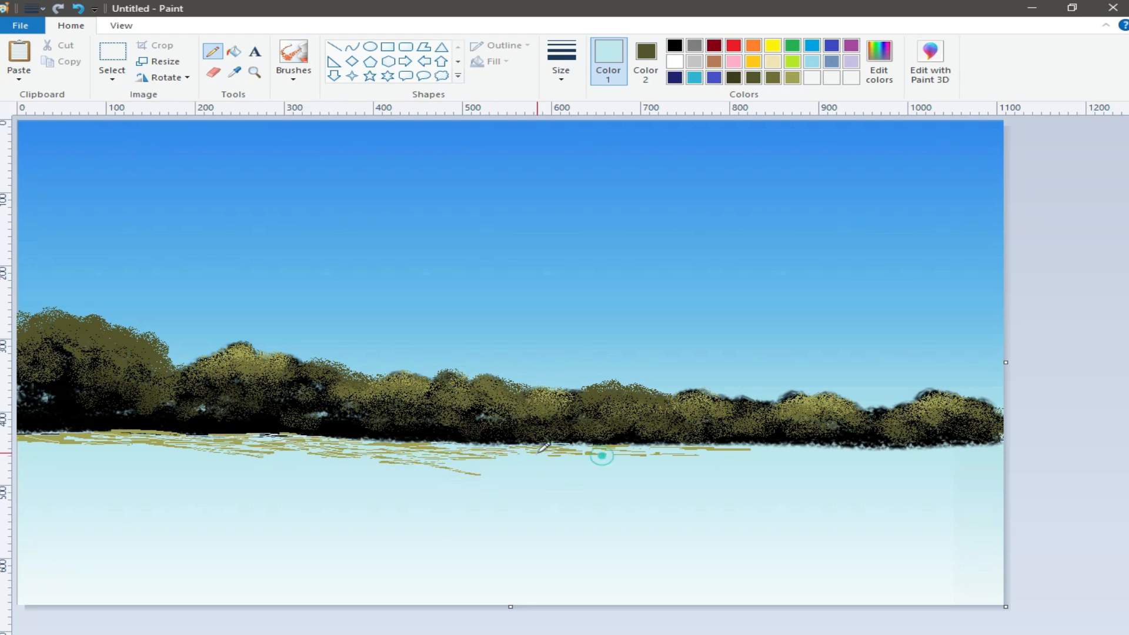
Step: Draw more light olive ripple lines, extending the reflection further down into the left half of the water
left_click(793, 77)
mouse_move(156, 445)
left_mouse_down()
mouse_move(35, 452)
mouse_move(227, 443)
left_mouse_up()
left_click_drag(162, 470, 187, 460)
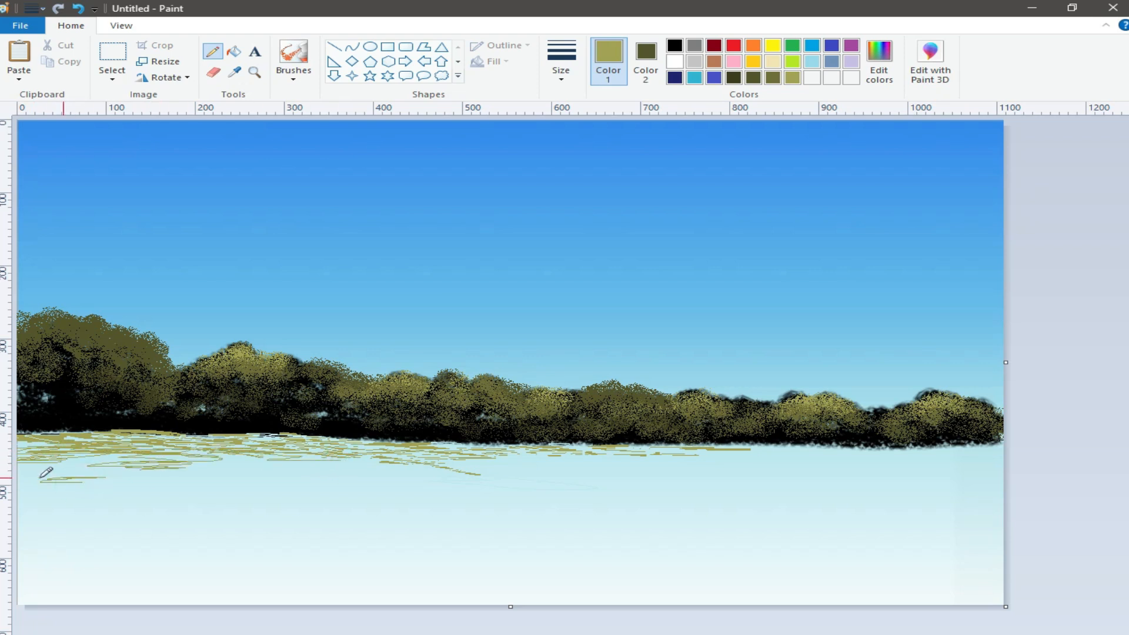
left_click_drag(299, 461, 109, 485)
mouse_move(420, 462)
left_mouse_down()
mouse_move(203, 486)
mouse_move(357, 476)
mouse_move(346, 464)
mouse_move(395, 450)
mouse_move(244, 442)
mouse_move(228, 454)
mouse_move(353, 465)
mouse_move(447, 492)
mouse_move(420, 476)
mouse_move(488, 464)
mouse_move(212, 506)
mouse_move(239, 488)
mouse_move(460, 445)
mouse_move(396, 452)
mouse_move(429, 449)
mouse_move(391, 510)
mouse_move(386, 451)
mouse_move(290, 440)
left_mouse_up()
Step: Add medium olive ripple lines to the water reflections along the shoreline
left_click(773, 77)
left_click_drag(11, 438, 474, 445)
left_click_drag(827, 445, 37, 455)
Step: Add dark olive strokes to the reflections right below the base of the trees in the left half
left_click(754, 77)
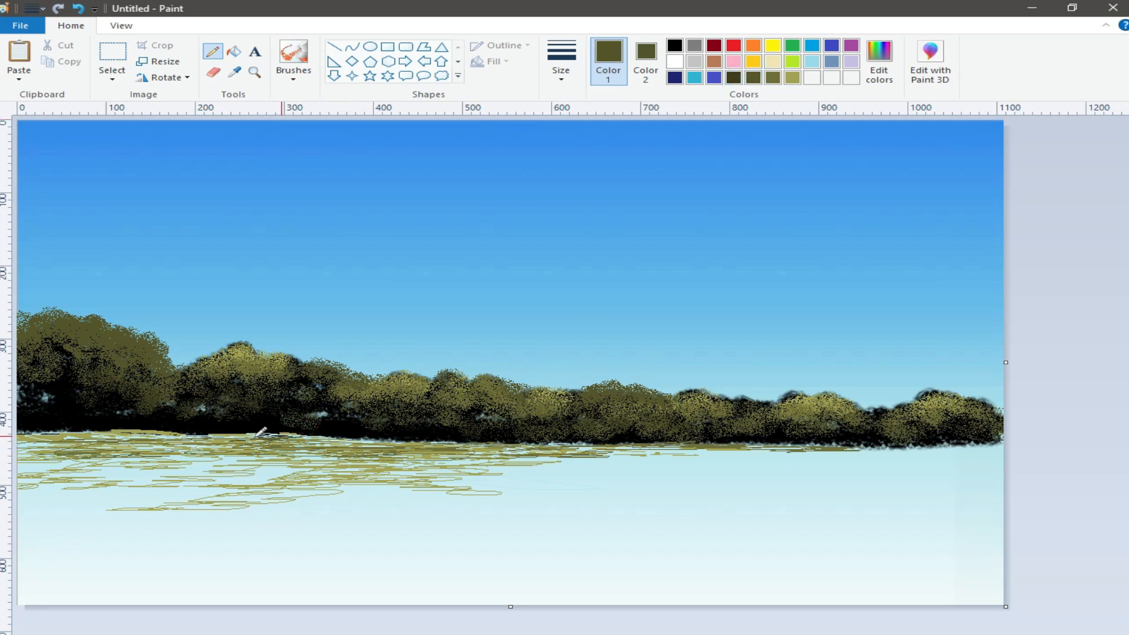
left_click_drag(411, 434, 258, 436)
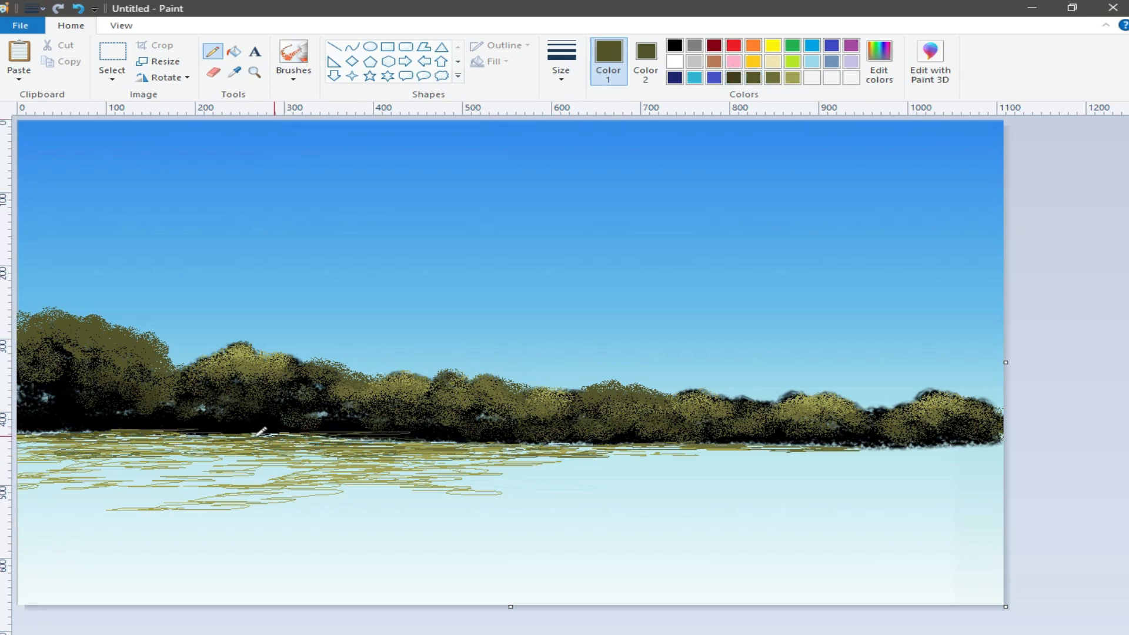
left_click_drag(329, 446, 17, 441)
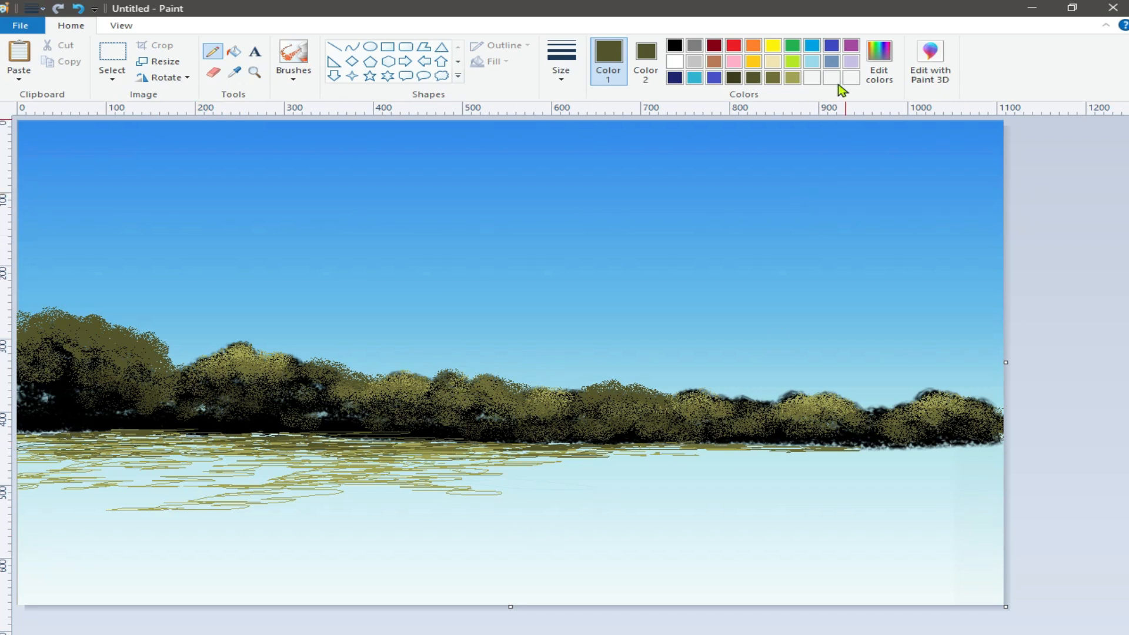
Step: Mix a dark navy drawing colour by darkening the basic blue
left_click(832, 45)
left_click(879, 59)
left_click(476, 332)
left_click_drag(759, 338, 761, 377)
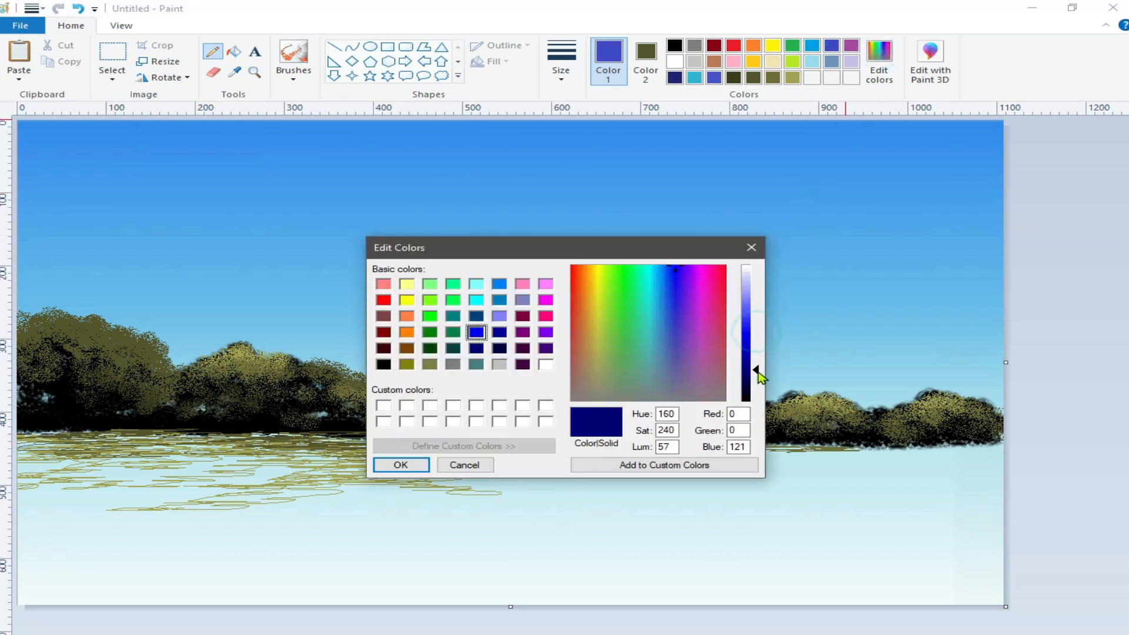
left_click(402, 465)
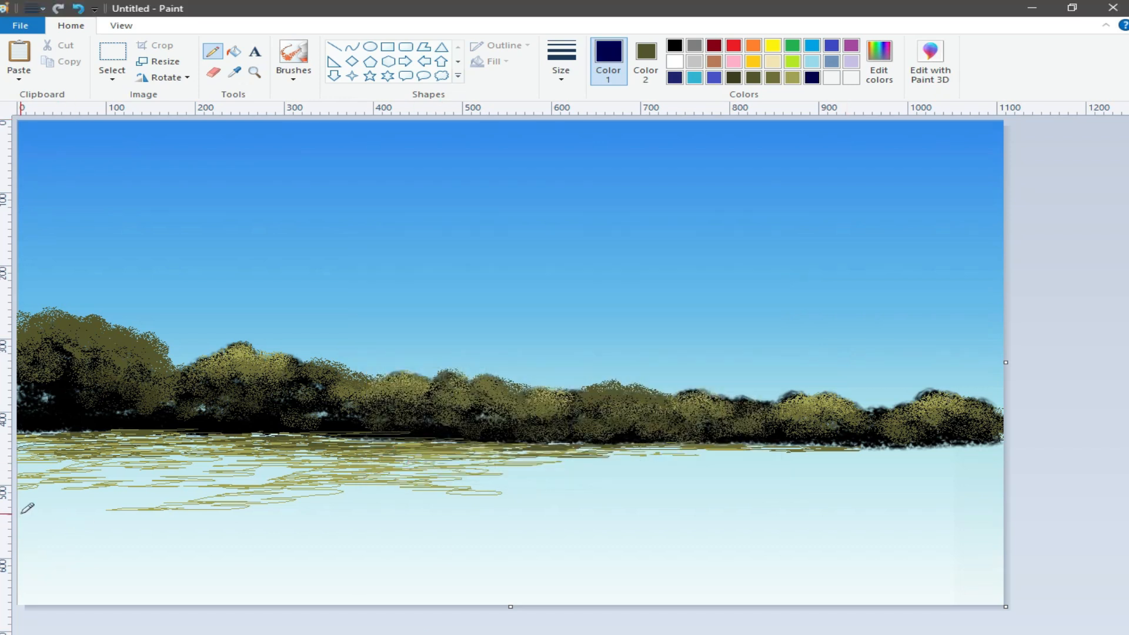
Step: Outline a lobed foreground bank in navy at the painting's lower-left corner with the plain Brush, undoing the unwanted stroke
left_click(294, 76)
left_click(292, 101)
left_click_drag(20, 513, 49, 513)
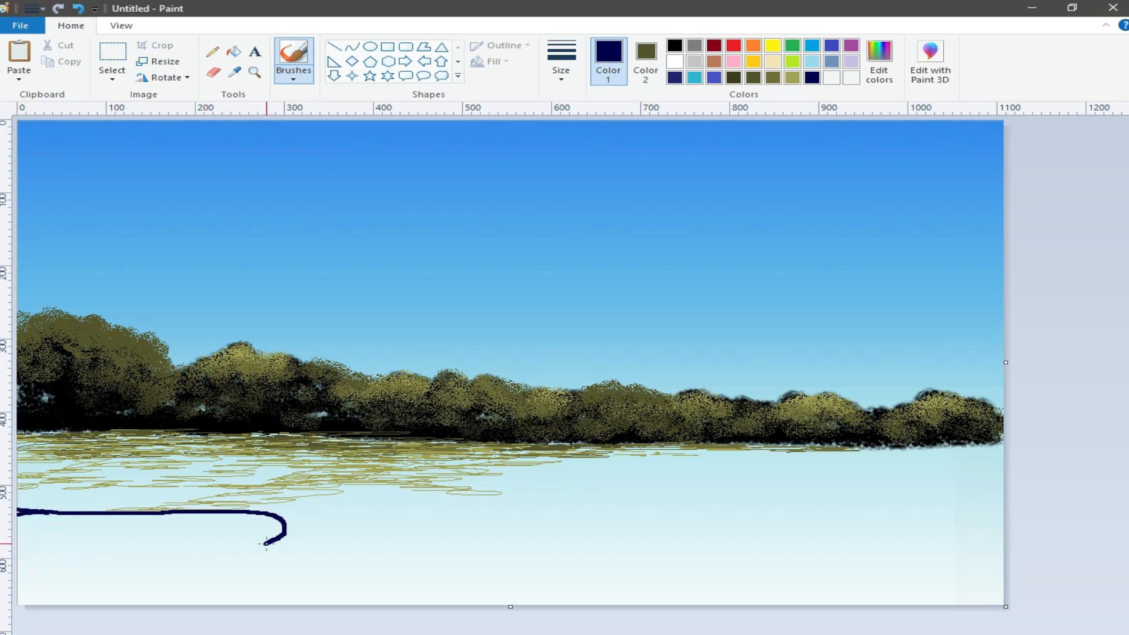
key("ctrl+z")
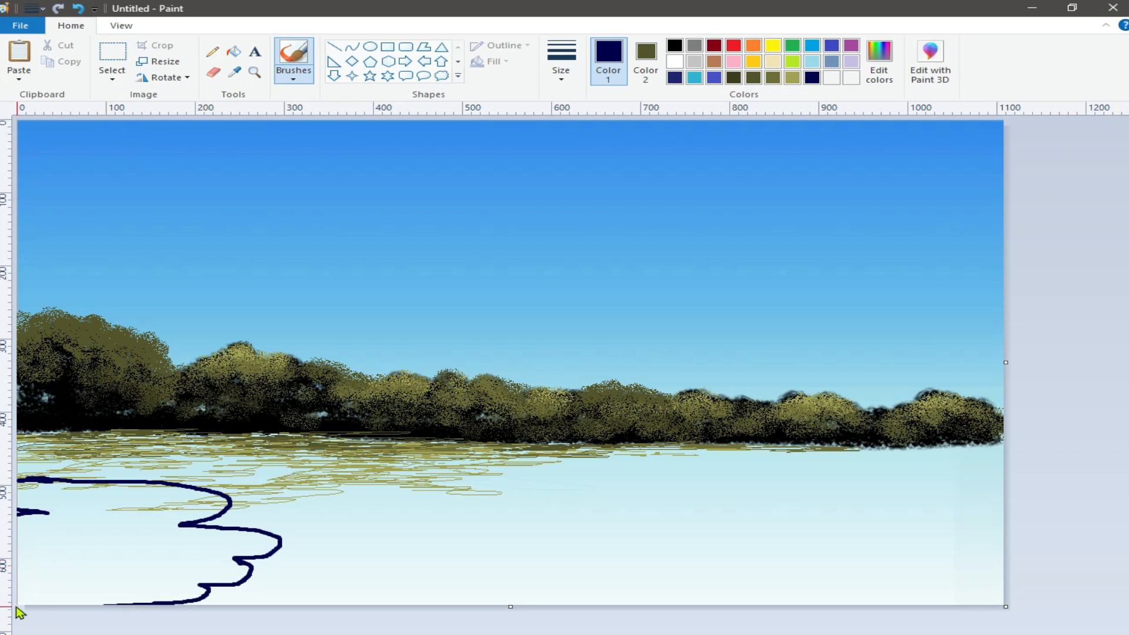
Step: Fill the outlined foreground bank with navy using a textured brush, extending its lower lobe over the water
left_click(293, 76)
left_click(368, 130)
mouse_move(21, 491)
left_mouse_down()
mouse_move(220, 506)
mouse_move(124, 522)
mouse_move(21, 512)
left_mouse_up()
mouse_move(164, 538)
left_mouse_down()
mouse_move(80, 536)
mouse_move(100, 527)
mouse_move(250, 544)
mouse_move(171, 545)
mouse_move(18, 588)
mouse_move(177, 591)
mouse_move(23, 576)
mouse_move(238, 574)
mouse_move(188, 594)
mouse_move(194, 515)
mouse_move(270, 546)
mouse_move(200, 591)
mouse_move(194, 520)
mouse_move(247, 512)
mouse_move(240, 492)
mouse_move(245, 537)
mouse_move(353, 552)
mouse_move(244, 569)
mouse_move(291, 562)
mouse_move(250, 584)
mouse_move(151, 541)
mouse_move(74, 549)
left_mouse_up()
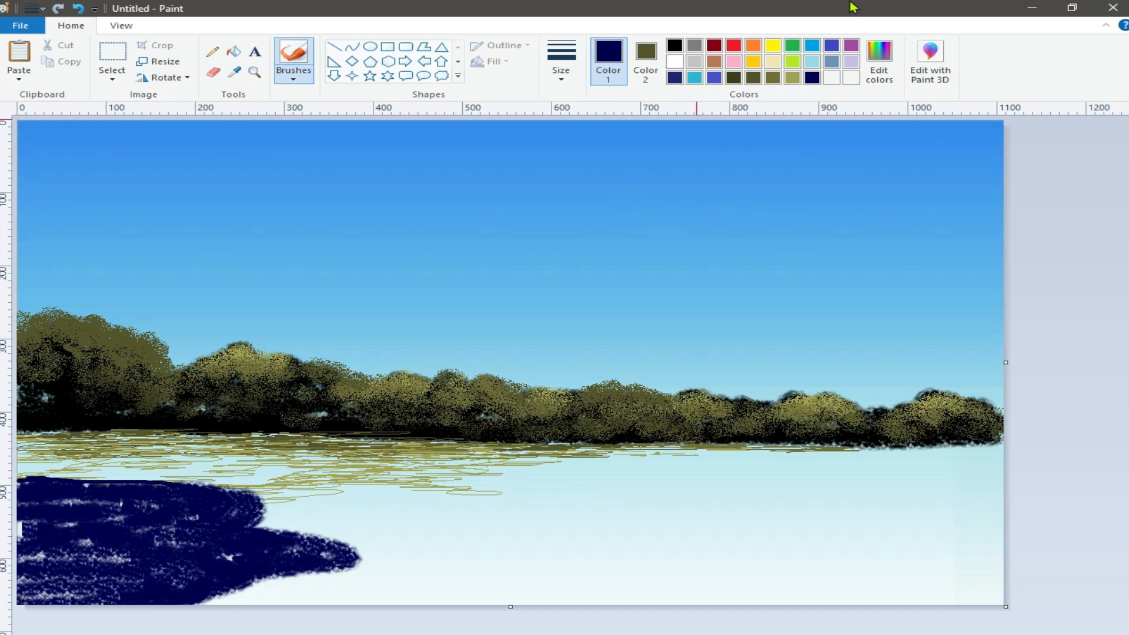
Step: Paint medium olive grass patches over the navy foreground bank, leaving navy gaps between them
left_click(769, 81)
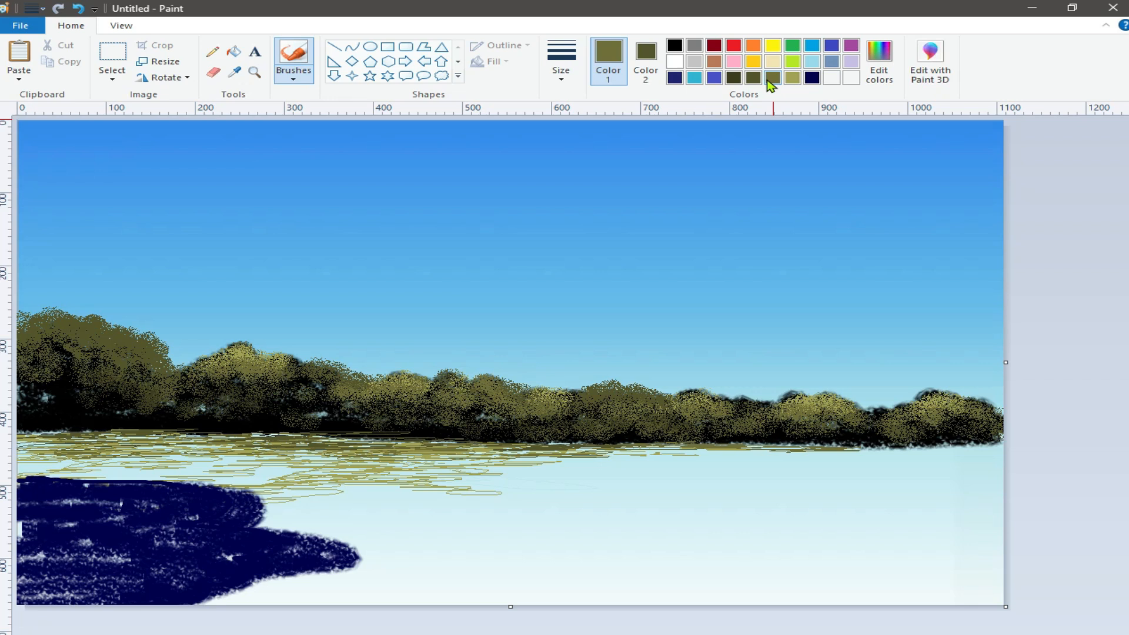
mouse_move(126, 514)
left_mouse_down()
mouse_move(27, 491)
mouse_move(217, 501)
mouse_move(213, 526)
mouse_move(39, 532)
left_mouse_up()
left_click_drag(269, 554, 155, 547)
left_click_drag(195, 563, 180, 564)
left_click_drag(136, 554, 56, 566)
left_click_drag(62, 552, 39, 551)
left_click_drag(219, 576, 158, 586)
left_click_drag(135, 587, 89, 587)
left_click_drag(53, 587, 22, 587)
mouse_move(125, 503)
left_mouse_down()
mouse_move(157, 499)
mouse_move(33, 512)
left_mouse_up()
Step: Paint dark olive patches across the foreground bank, including its lower lobe, and undo the last stroke
left_click(751, 81)
left_click_drag(231, 512, 189, 538)
mouse_move(158, 542)
left_mouse_down()
mouse_move(96, 552)
mouse_move(30, 543)
left_mouse_up()
mouse_move(344, 540)
left_mouse_down()
mouse_move(242, 538)
mouse_move(321, 556)
mouse_move(226, 581)
mouse_move(269, 569)
mouse_move(263, 537)
mouse_move(235, 529)
left_mouse_up()
mouse_move(221, 569)
left_mouse_down()
mouse_move(28, 571)
mouse_move(132, 598)
mouse_move(165, 556)
mouse_move(158, 533)
left_mouse_up()
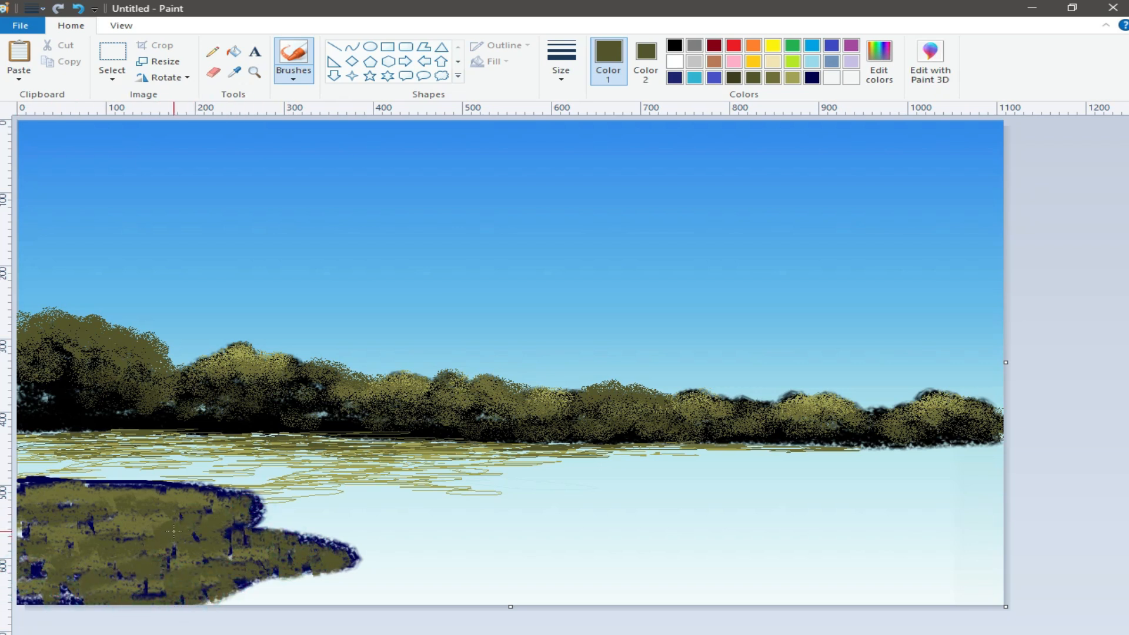
key("ctrl+z")
Step: Mix a pale pink drawing colour by lightening the basic magenta
left_click(733, 61)
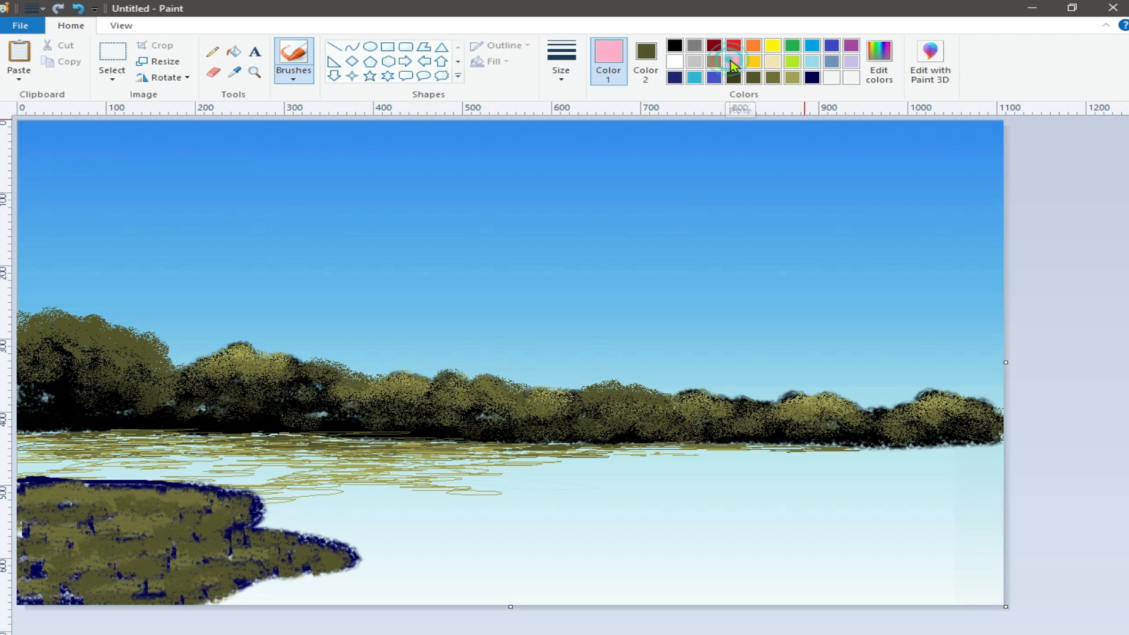
left_click(877, 57)
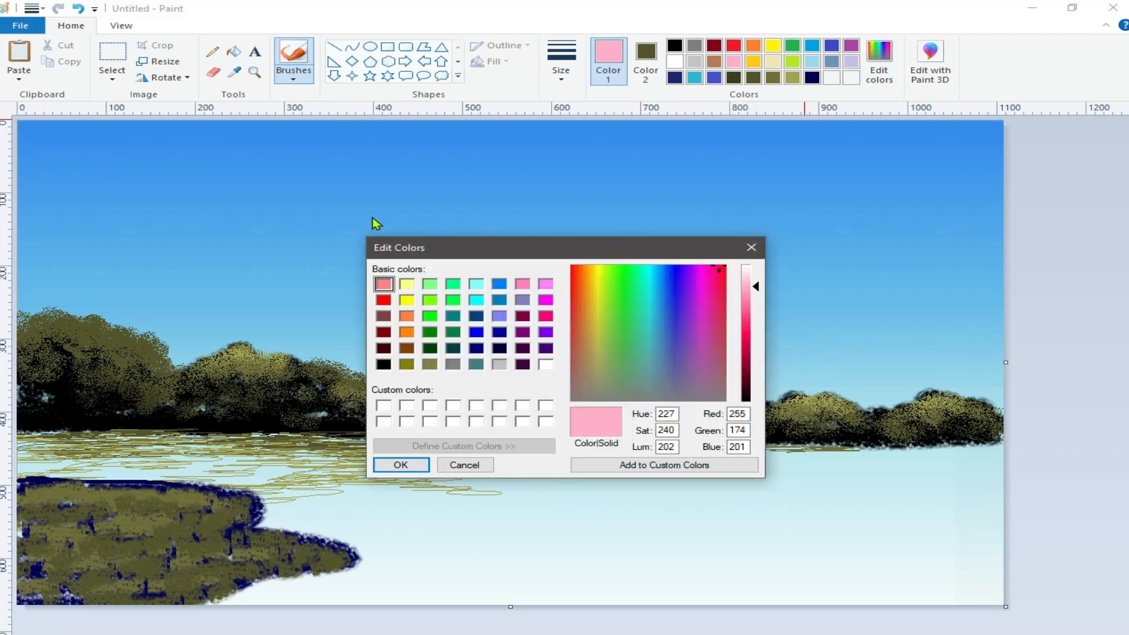
left_click(384, 286)
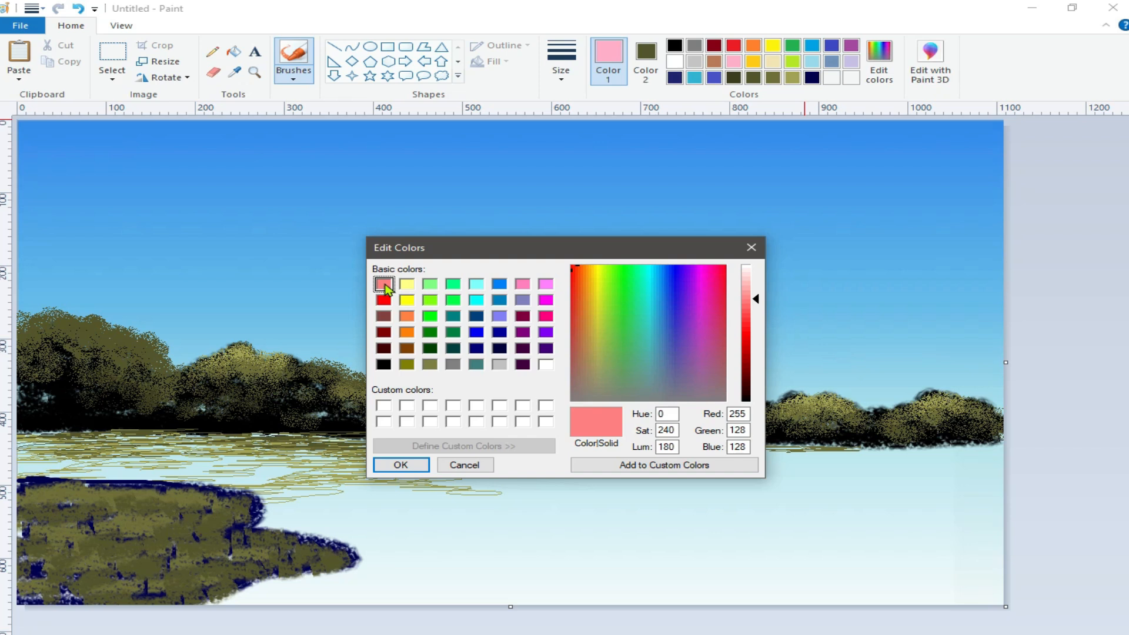
left_click(546, 300)
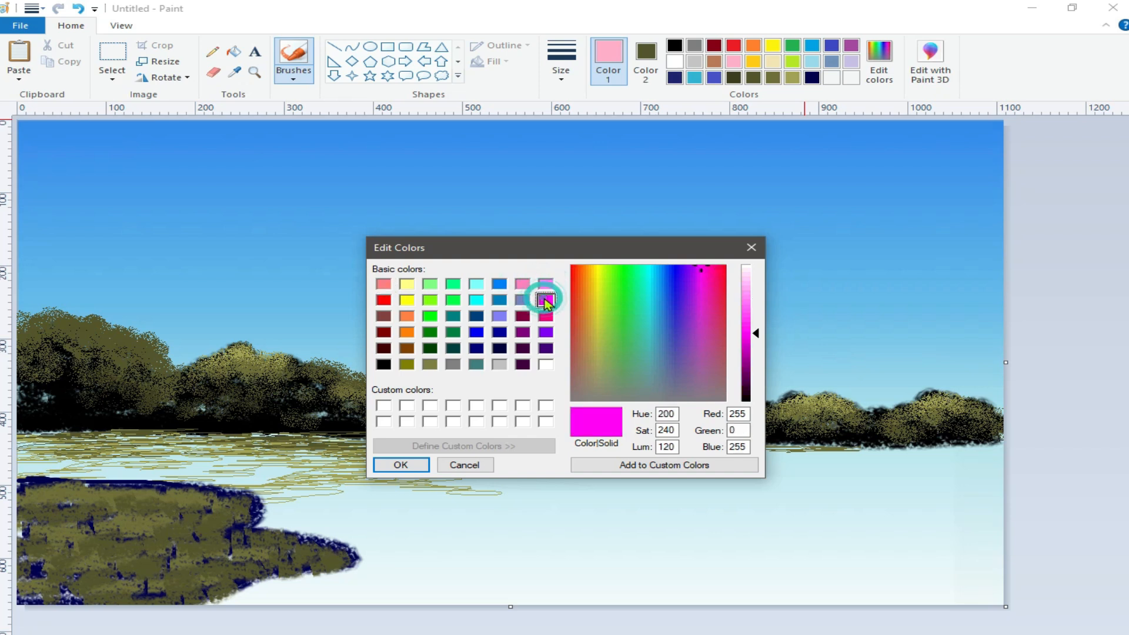
left_click_drag(759, 335, 756, 280)
left_click(400, 465)
Step: Dab pale pink flower patches along the right edges of the foreground bank's lobes with a thinner brush
left_click(559, 76)
left_click(562, 106)
mouse_move(246, 503)
left_mouse_down()
mouse_move(212, 488)
mouse_move(241, 501)
mouse_move(227, 508)
mouse_move(236, 512)
mouse_move(223, 505)
mouse_move(238, 515)
mouse_move(224, 527)
mouse_move(289, 537)
mouse_move(241, 540)
left_mouse_up()
mouse_move(328, 550)
left_mouse_down()
mouse_move(323, 537)
mouse_move(332, 548)
left_mouse_up()
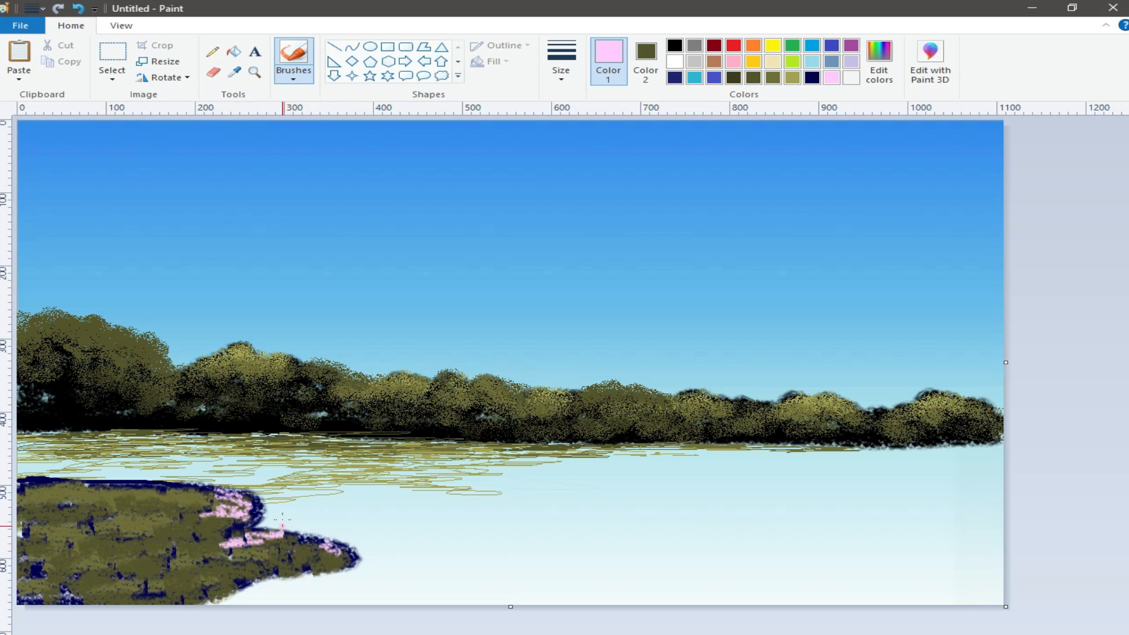
Step: Paint dark olive at the notch between the bank's two lobes and extend the upper lobe's tip with navy
left_click(773, 77)
left_click(753, 78)
mouse_move(268, 525)
left_mouse_down()
mouse_move(271, 507)
mouse_move(265, 520)
left_mouse_up()
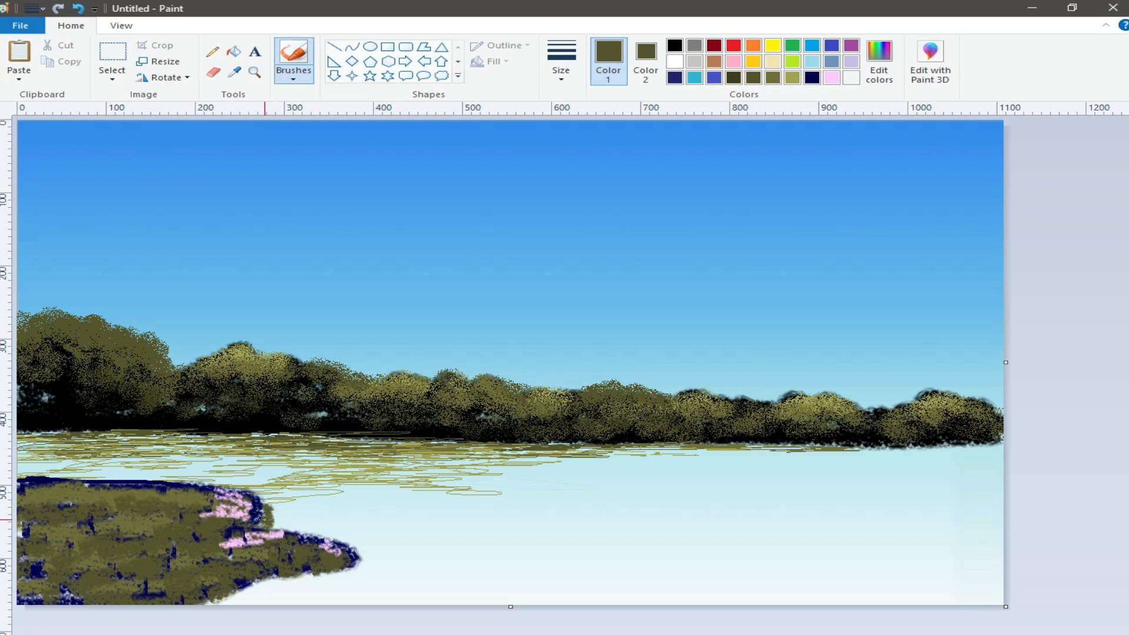
left_click(812, 77)
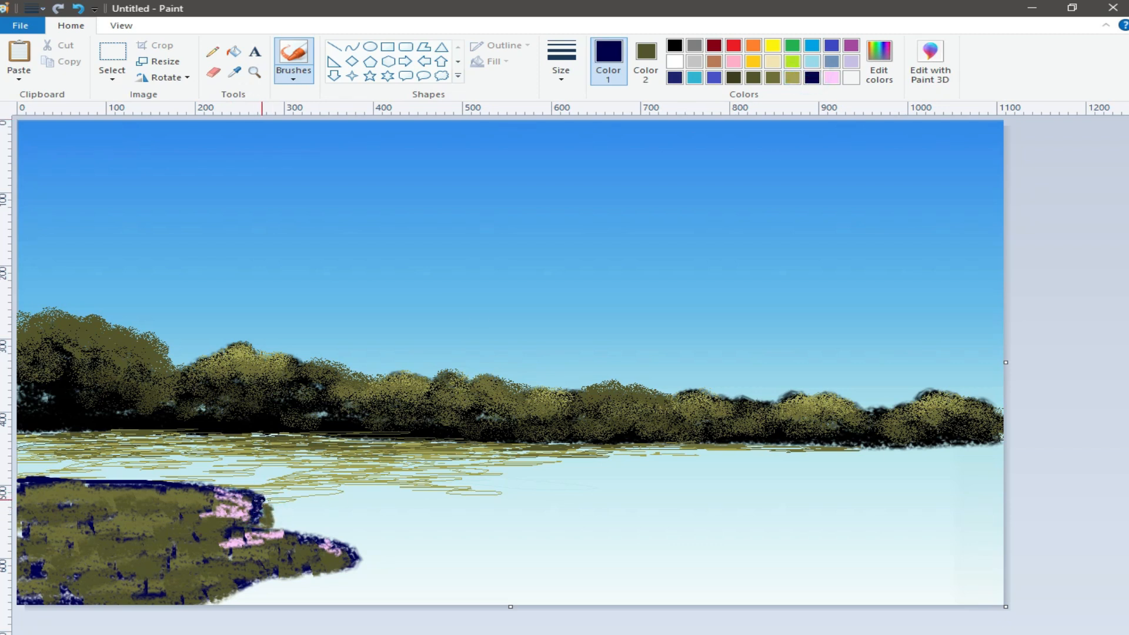
mouse_move(268, 498)
left_mouse_down()
mouse_move(253, 525)
mouse_move(258, 495)
mouse_move(230, 493)
left_mouse_up()
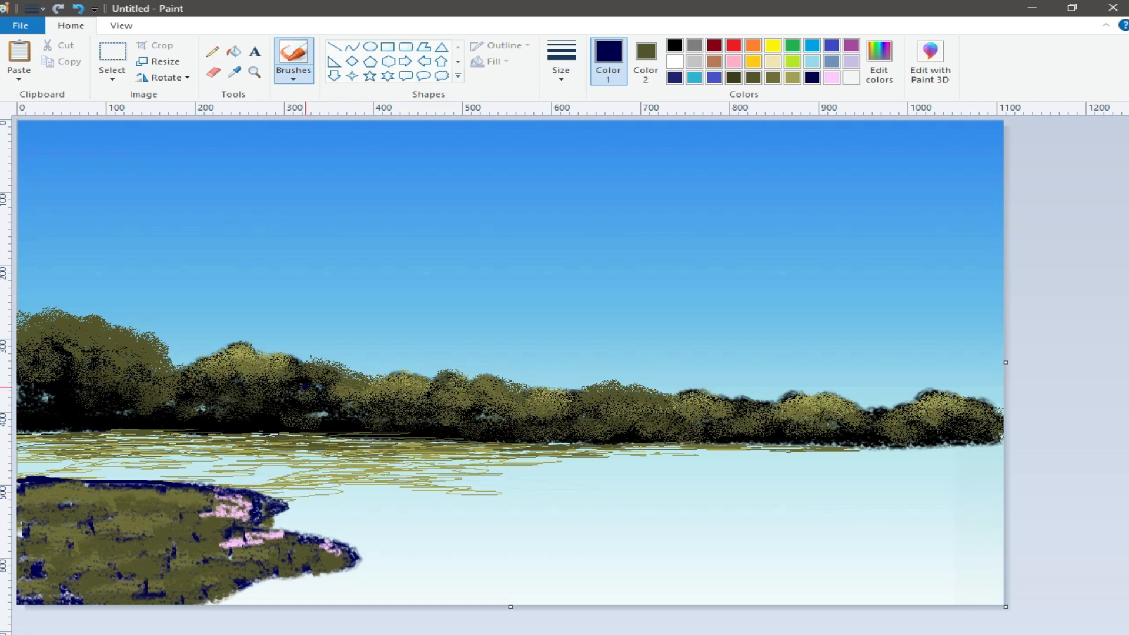
Step: Paint medium olive along the notch and around the lower lobe's tip and underside to widen the foreground bank
left_click(773, 77)
mouse_move(288, 516)
left_mouse_down()
mouse_move(275, 519)
mouse_move(285, 524)
left_mouse_up()
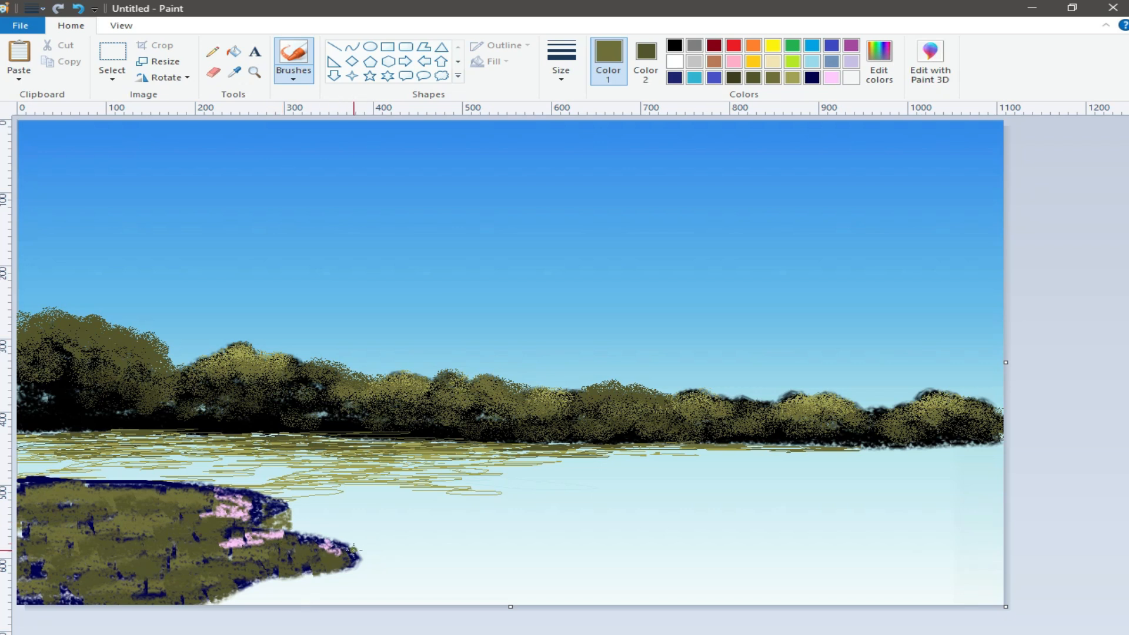
mouse_move(359, 566)
left_mouse_down()
mouse_move(300, 579)
mouse_move(305, 590)
mouse_move(296, 572)
mouse_move(216, 612)
mouse_move(249, 581)
mouse_move(275, 612)
mouse_move(258, 604)
mouse_move(348, 586)
mouse_move(360, 550)
mouse_move(354, 588)
left_mouse_up()
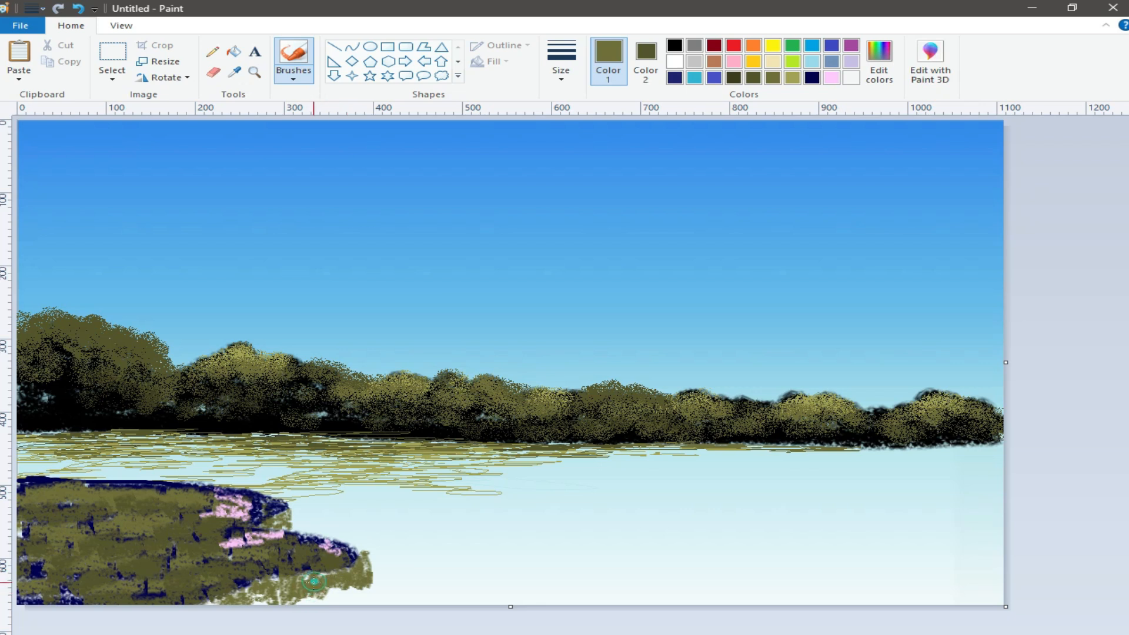
Step: Outline the lower lobe's tip and underside of the foreground bank with blue-violet brush strokes
left_click(715, 77)
mouse_move(297, 533)
left_mouse_down()
mouse_move(360, 546)
mouse_move(333, 535)
mouse_move(363, 547)
left_mouse_up()
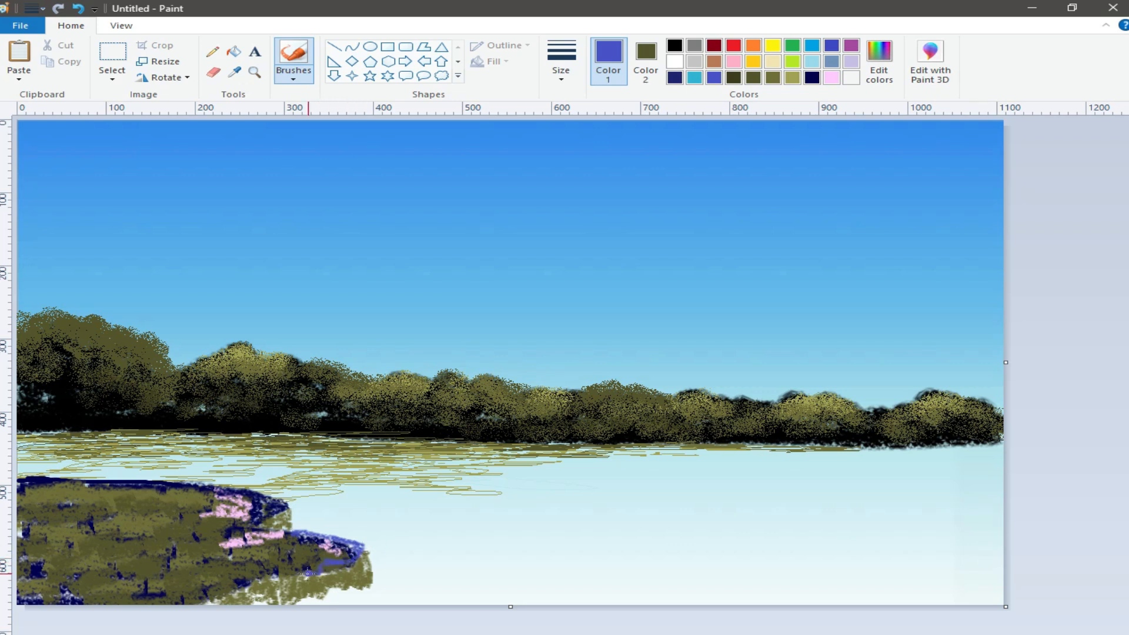
left_click_drag(284, 581, 204, 604)
Step: Dab pale pink flower streaks along the lower lobe's edge and across the grassy interior of the bank
left_click(832, 78)
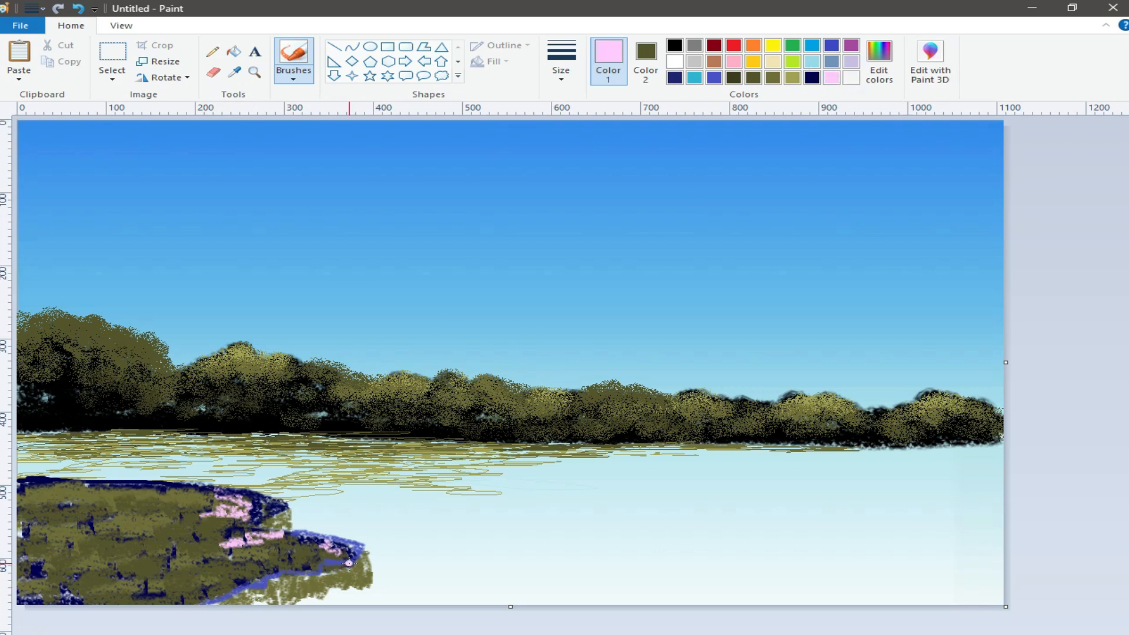
mouse_move(344, 557)
left_mouse_down()
mouse_move(353, 544)
mouse_move(318, 562)
mouse_move(301, 547)
mouse_move(291, 570)
mouse_move(217, 597)
mouse_move(327, 553)
left_mouse_up()
mouse_move(175, 516)
left_mouse_down()
mouse_move(56, 523)
mouse_move(128, 501)
mouse_move(75, 519)
left_mouse_up()
mouse_move(98, 510)
left_mouse_down()
mouse_move(116, 506)
mouse_move(34, 517)
left_mouse_up()
left_click_drag(192, 551, 21, 559)
mouse_move(198, 536)
left_mouse_down()
mouse_move(69, 556)
mouse_move(223, 526)
mouse_move(224, 565)
mouse_move(46, 577)
mouse_move(279, 557)
mouse_move(270, 541)
mouse_move(344, 549)
mouse_move(318, 566)
mouse_move(226, 567)
mouse_move(241, 563)
mouse_move(154, 582)
mouse_move(168, 572)
mouse_move(67, 553)
mouse_move(101, 502)
mouse_move(186, 557)
mouse_move(176, 524)
mouse_move(85, 517)
mouse_move(161, 517)
mouse_move(159, 499)
mouse_move(35, 521)
mouse_move(261, 506)
mouse_move(243, 517)
mouse_move(114, 515)
mouse_move(103, 538)
mouse_move(73, 551)
mouse_move(87, 504)
mouse_move(150, 549)
left_mouse_up()
Step: Fill out the bank's underside and right-hand edges in dark olive and add medium olive strokes over its grass
left_click(755, 77)
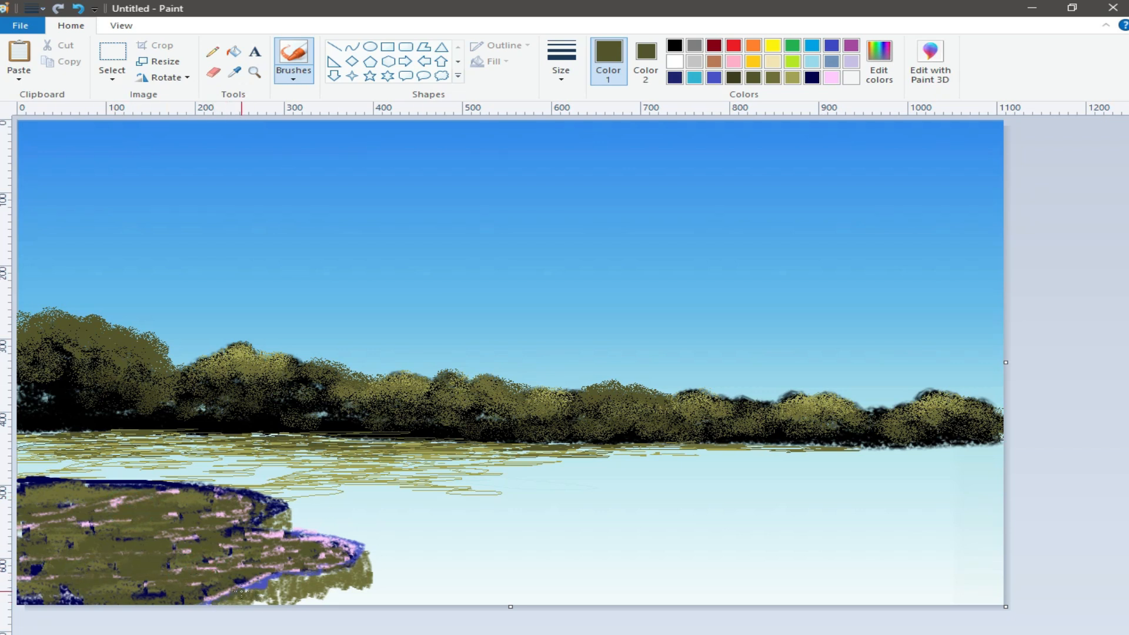
mouse_move(258, 587)
left_mouse_down()
mouse_move(273, 600)
mouse_move(308, 578)
left_mouse_up()
mouse_move(362, 554)
left_mouse_down()
mouse_move(366, 588)
mouse_move(329, 589)
mouse_move(358, 594)
mouse_move(380, 584)
mouse_move(278, 600)
mouse_move(367, 560)
left_mouse_up()
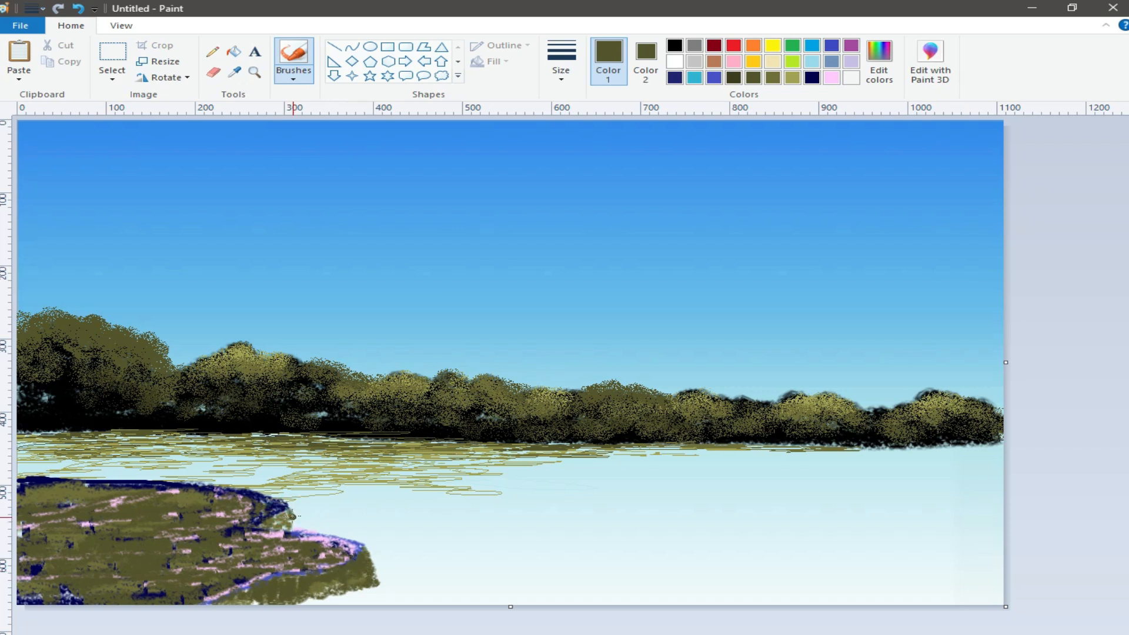
mouse_move(256, 588)
left_mouse_down()
mouse_move(226, 590)
mouse_move(287, 562)
mouse_move(270, 531)
mouse_move(350, 547)
left_mouse_up()
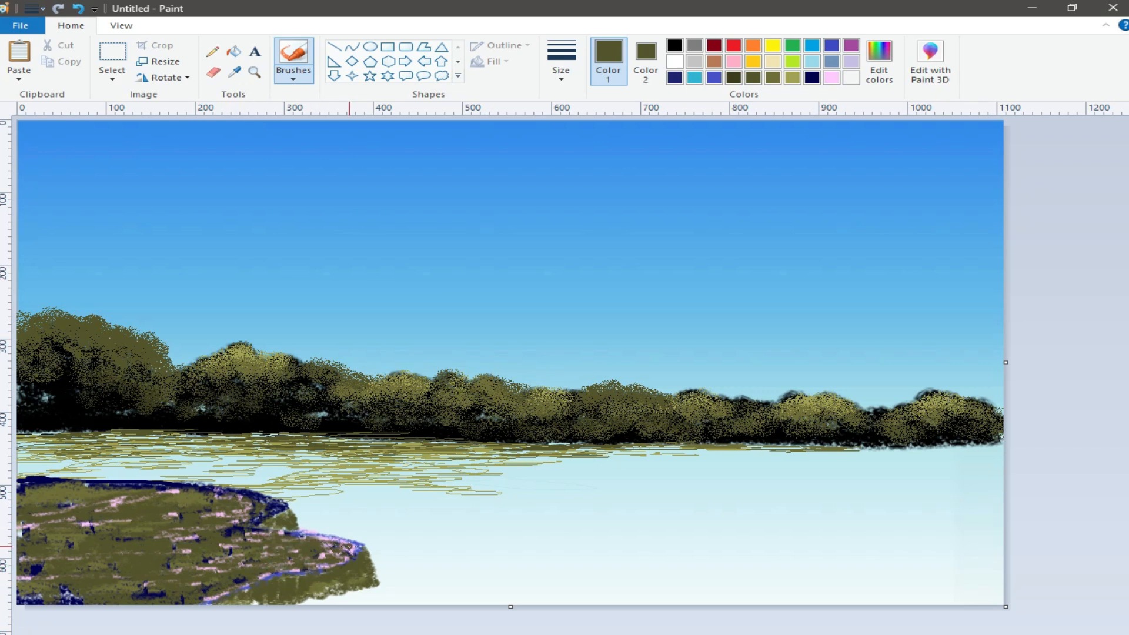
left_click(773, 77)
mouse_move(154, 550)
left_mouse_down()
mouse_move(123, 561)
mouse_move(163, 558)
mouse_move(110, 503)
mouse_move(71, 510)
mouse_move(54, 585)
mouse_move(200, 597)
mouse_move(236, 547)
mouse_move(141, 607)
left_mouse_up()
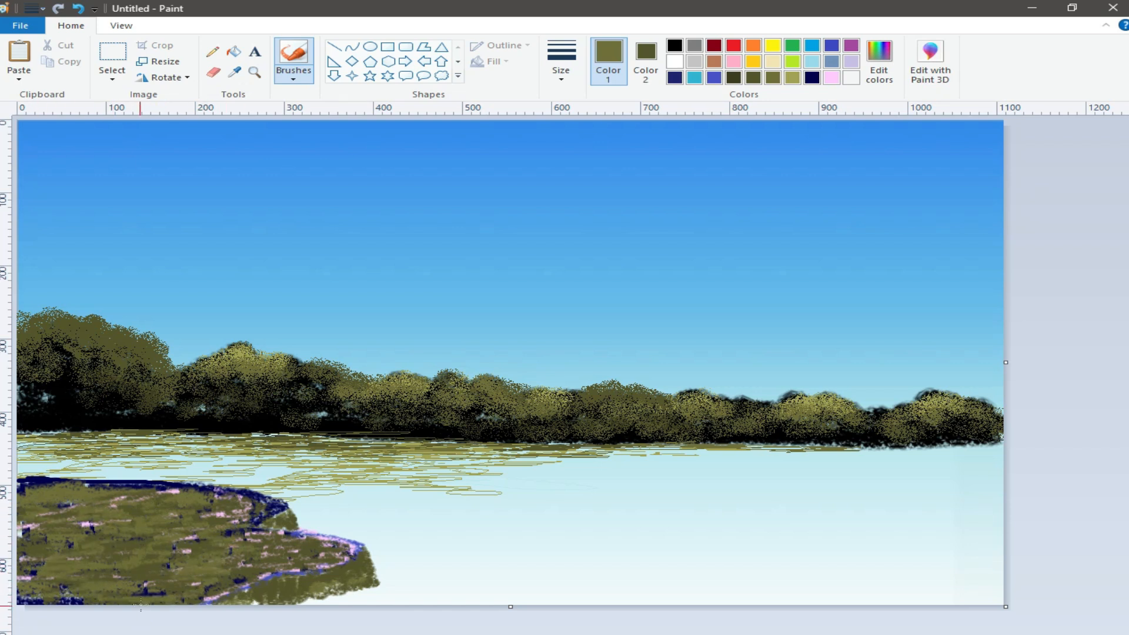
Step: Mix a very pale pink by lightening the light pink and paint a thin vertical trunk line from above the tree line onto the bank
left_click(121, 26)
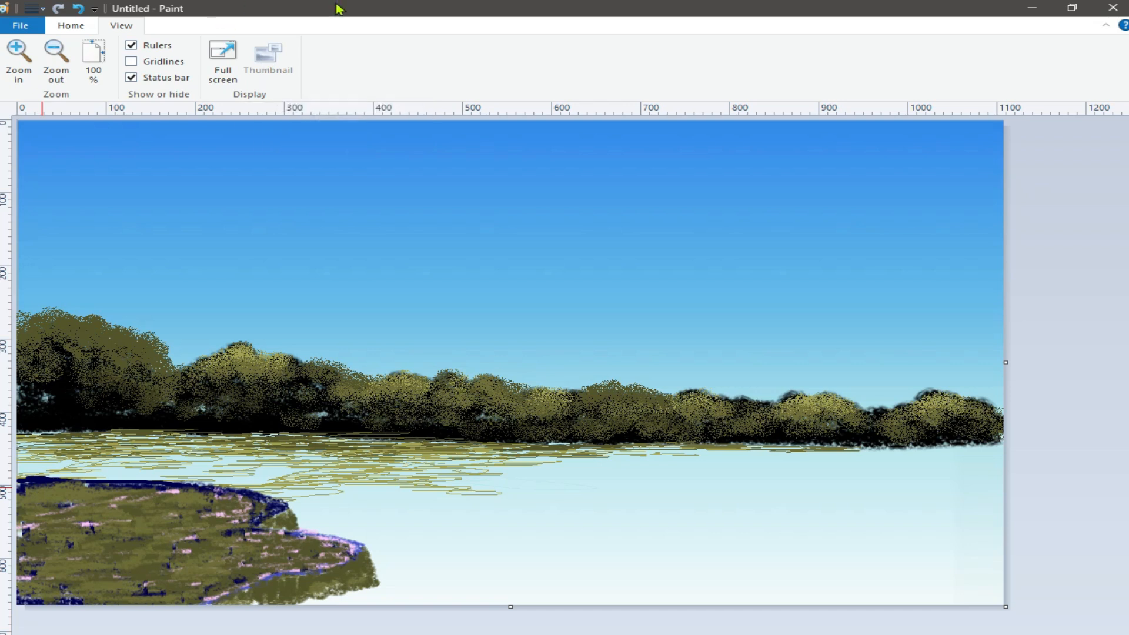
left_click(71, 26)
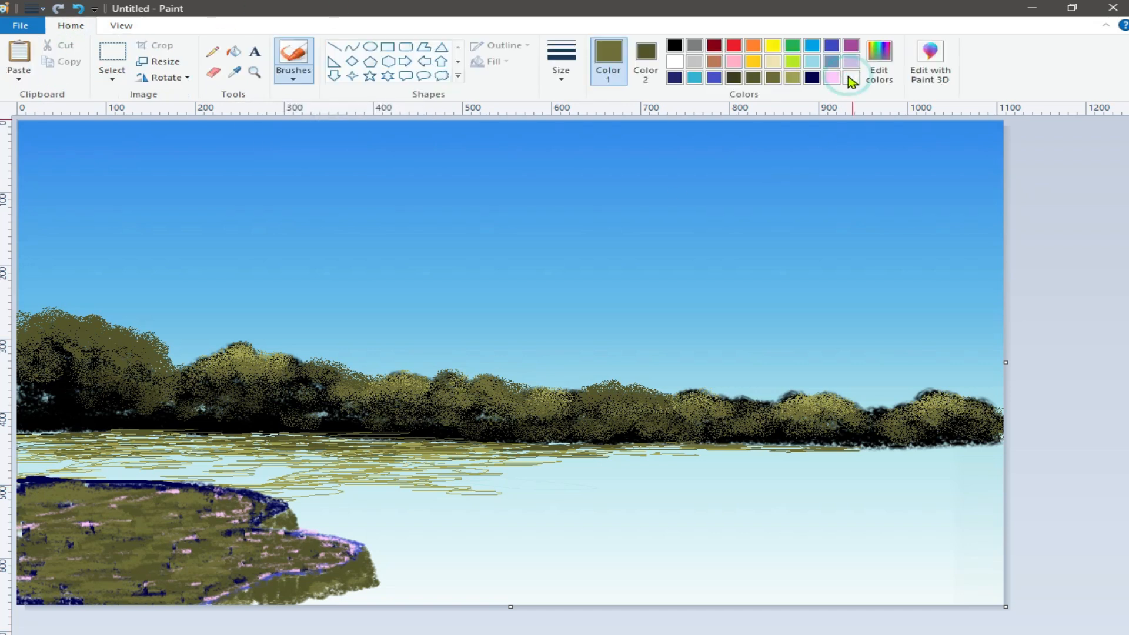
left_click(606, 47)
left_click(831, 77)
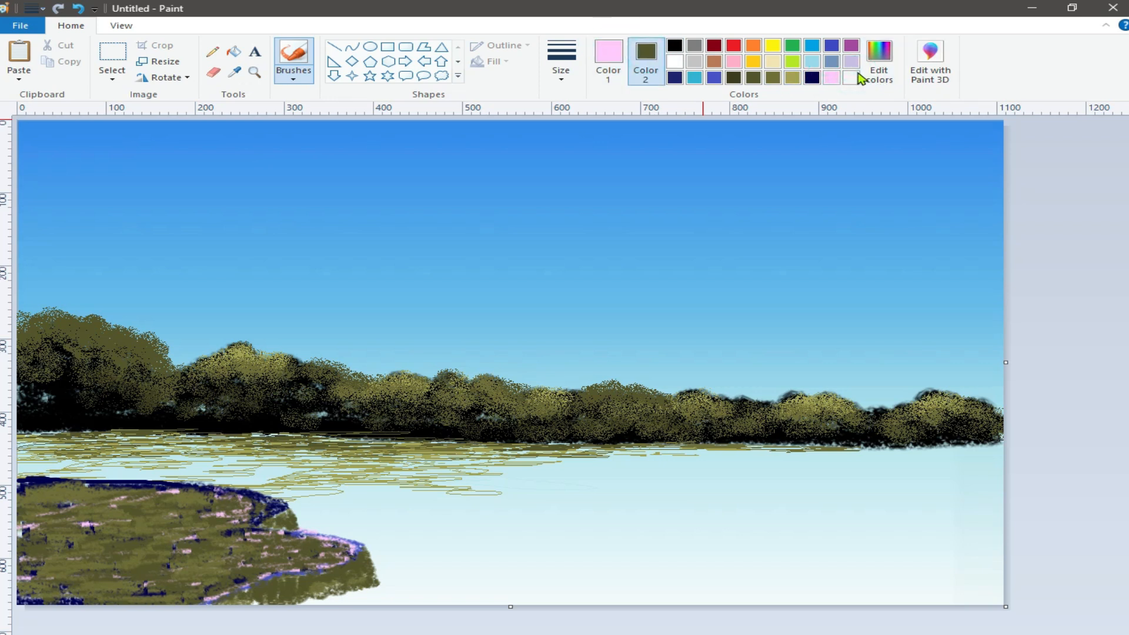
left_click(832, 78)
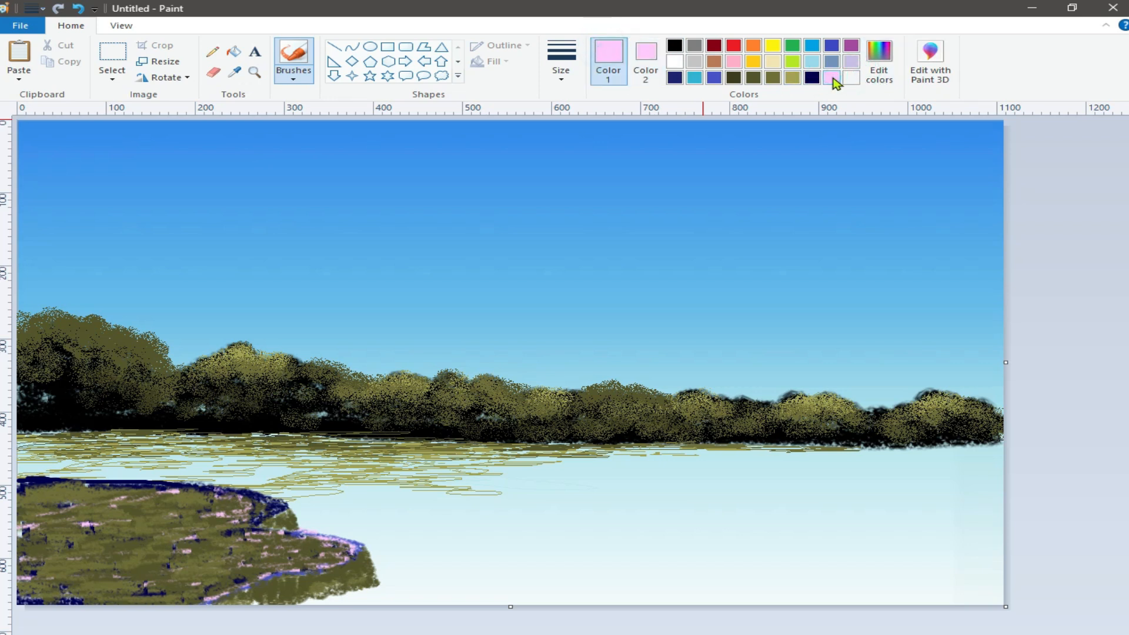
left_click(879, 59)
left_click_drag(746, 266, 746, 258)
left_click(394, 464)
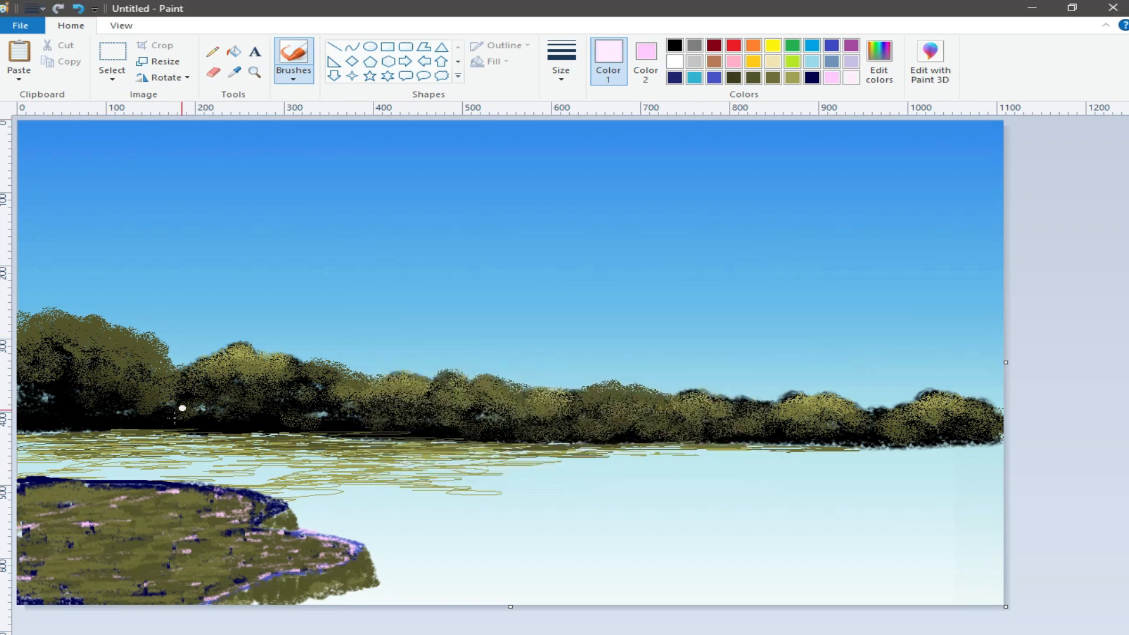
mouse_move(183, 340)
left_mouse_down()
mouse_move(178, 461)
mouse_move(194, 532)
left_mouse_up()
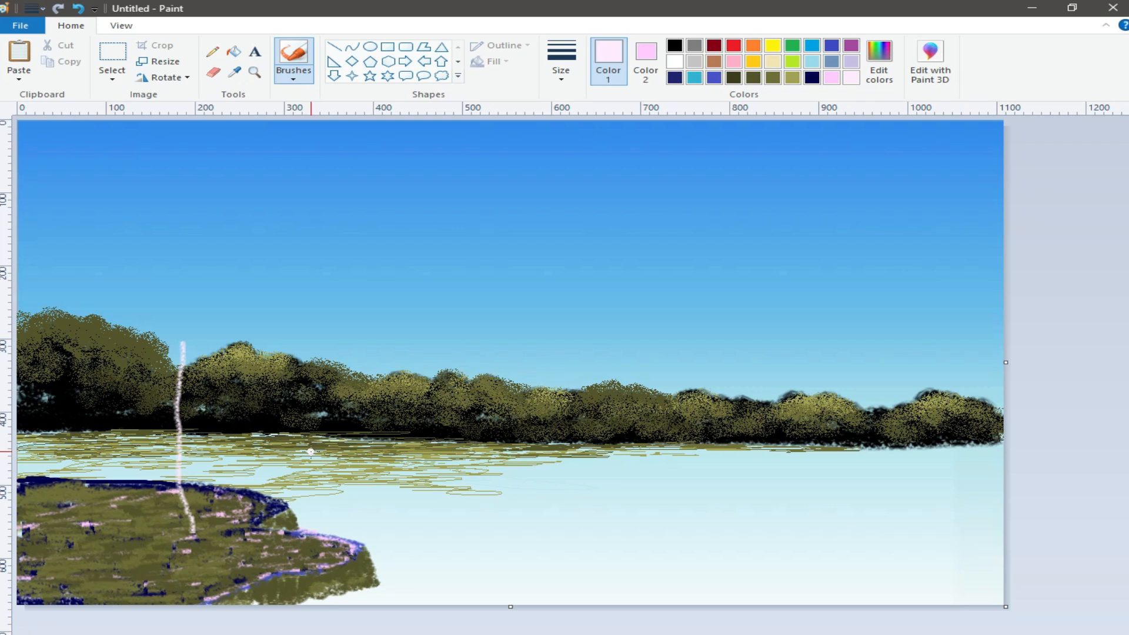
Step: Mix a light tan drawing colour by lightening the basic brown
left_click(714, 62)
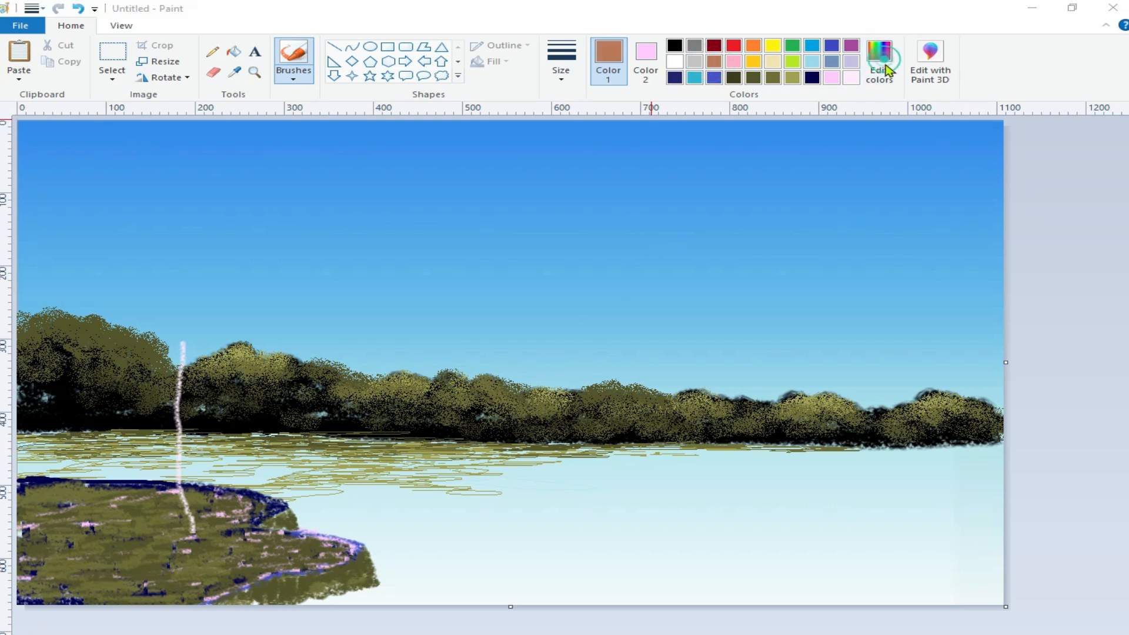
left_click(878, 59)
left_click_drag(755, 329, 756, 303)
left_click(394, 464)
Step: Paint a tan tree trunk with a flared base on the bank and two forked branches reaching into the sky
left_click_drag(183, 342, 188, 529)
mouse_move(170, 337)
left_mouse_down()
mouse_move(176, 382)
mouse_move(164, 535)
left_mouse_up()
mouse_move(173, 416)
left_mouse_down()
mouse_move(164, 525)
mouse_move(184, 497)
left_mouse_up()
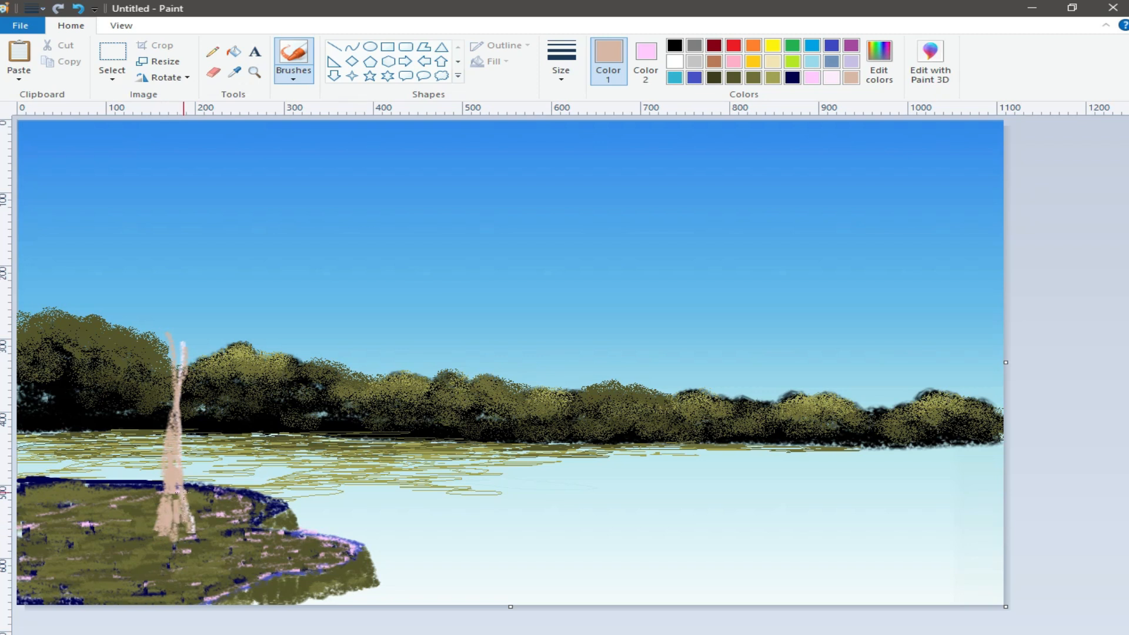
left_click_drag(176, 383, 168, 415)
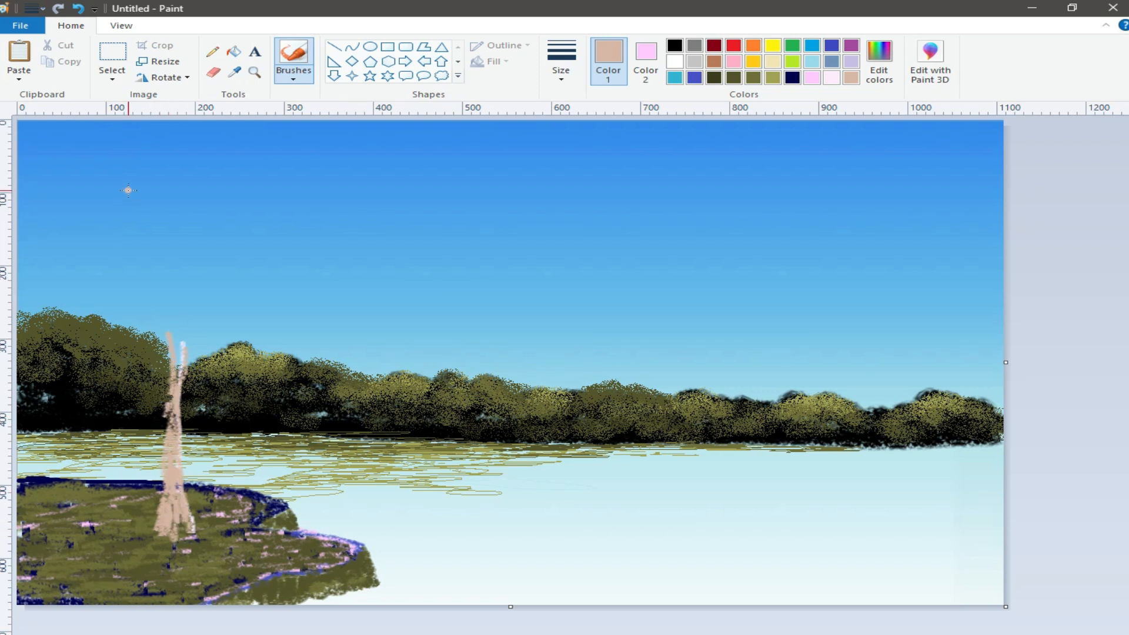
left_click_drag(131, 187, 166, 329)
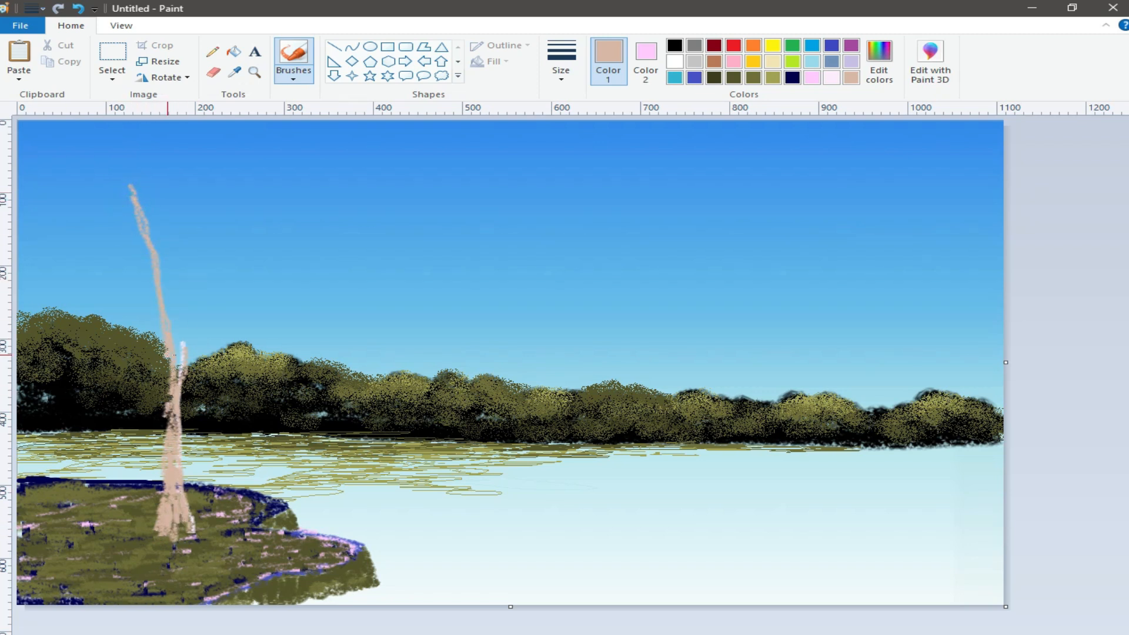
left_click_drag(220, 192, 169, 288)
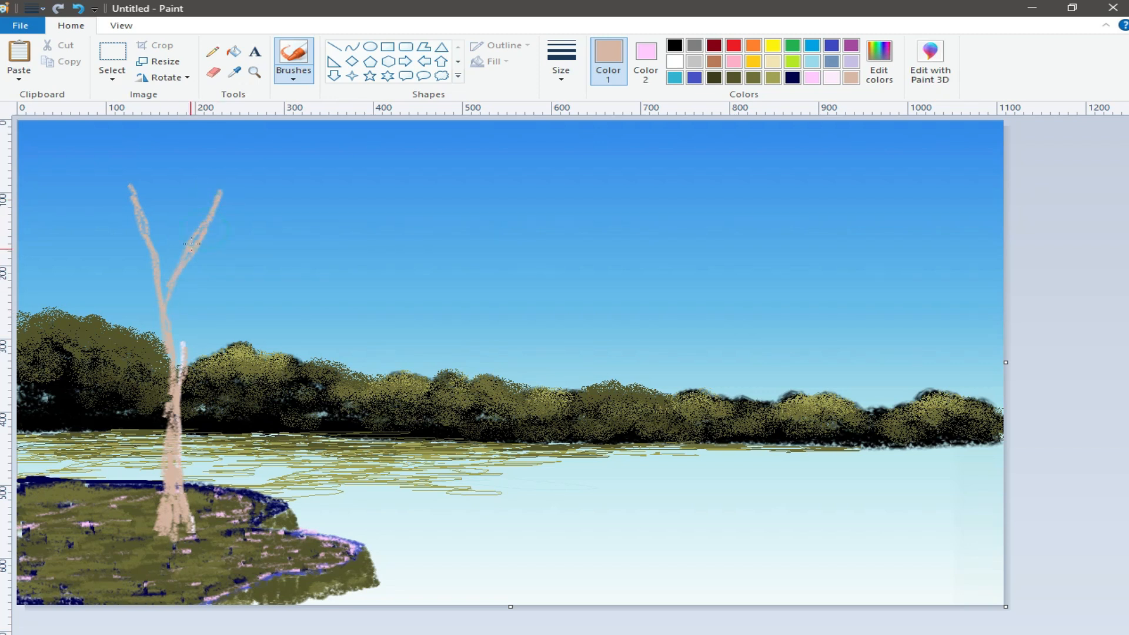
Step: Paint dark olive over the right branch and, with a thicker brush, over the left branch and trunk
left_click(733, 78)
left_click_drag(222, 194, 165, 306)
left_click(561, 58)
left_click(569, 132)
mouse_move(122, 189)
left_mouse_down()
mouse_move(179, 382)
mouse_move(163, 499)
mouse_move(160, 529)
left_mouse_up()
Step: Shade the left branch and trunk with the darkest olive
left_click(714, 77)
left_click(126, 207)
mouse_move(126, 207)
left_mouse_down()
mouse_move(169, 347)
mouse_move(175, 471)
mouse_move(160, 528)
left_mouse_up()
left_click_drag(180, 347, 180, 487)
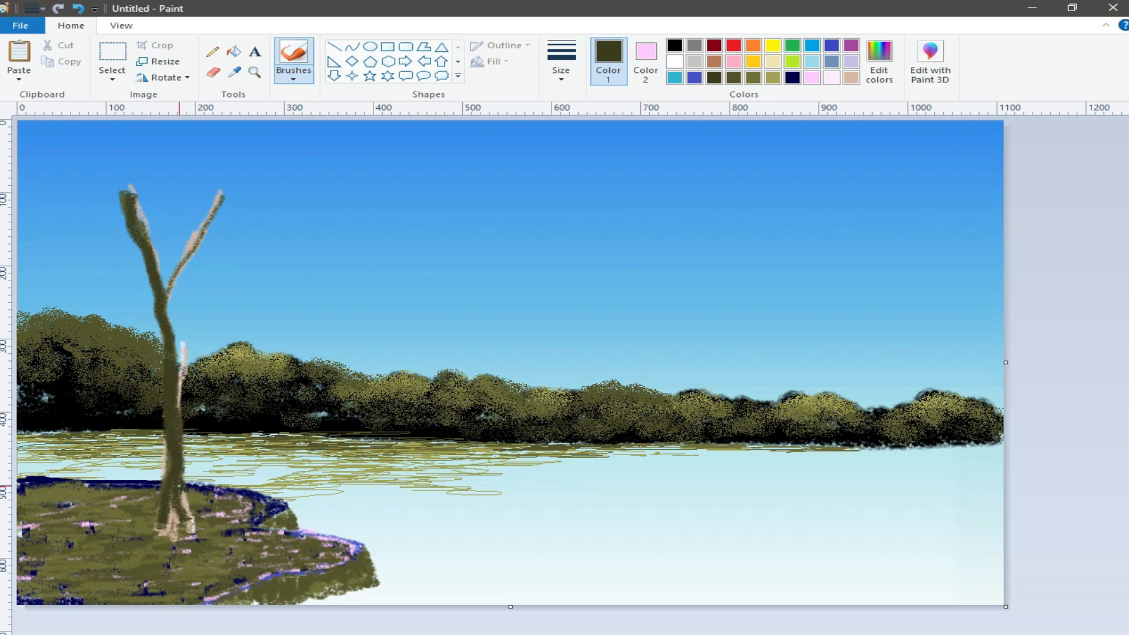
Step: Mix a near-black olive by darkening the darkest olive and paint it over the trunk and both main branches
left_click(879, 62)
left_click_drag(753, 382, 753, 398)
left_click(398, 464)
left_click(133, 227)
mouse_move(133, 227)
left_mouse_down()
mouse_move(167, 315)
mouse_move(169, 374)
mouse_move(183, 374)
mouse_move(170, 366)
mouse_move(164, 388)
mouse_move(165, 524)
left_mouse_up()
mouse_move(168, 341)
left_mouse_down()
mouse_move(179, 465)
mouse_move(179, 523)
mouse_move(168, 530)
left_mouse_up()
left_click_drag(215, 202, 174, 360)
Step: Add thin near-black twigs to the tree with a thinner brush and darken the trunk's right side and the left branch
left_click(564, 84)
left_click(567, 107)
left_click_drag(192, 154, 192, 248)
left_click_drag(275, 154, 221, 200)
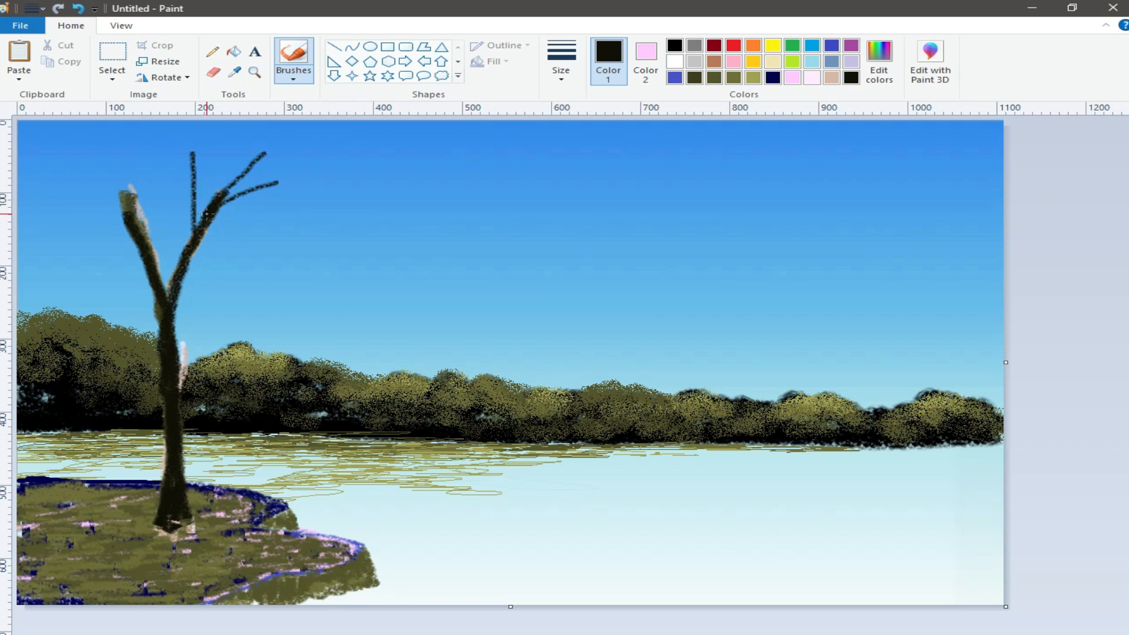
mouse_move(212, 263)
left_mouse_down()
mouse_move(180, 288)
mouse_move(176, 313)
mouse_move(192, 500)
left_mouse_up()
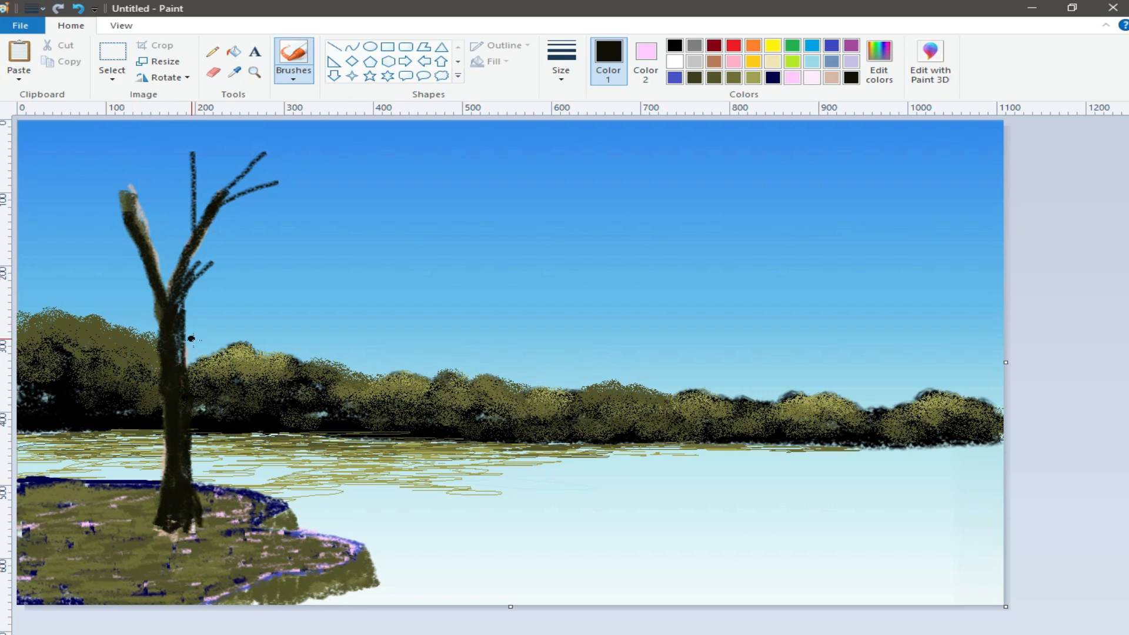
left_click_drag(232, 302, 189, 366)
left_click_drag(128, 201, 171, 291)
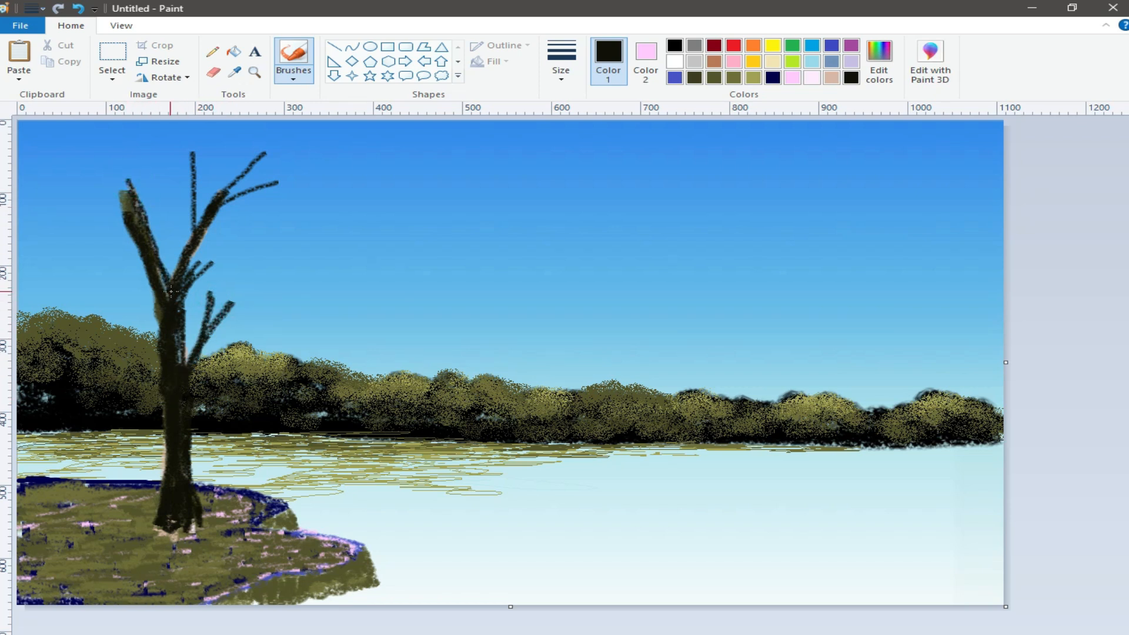
Step: Paint black along the left branch's outer edge and at the foot of the trunk
left_click(674, 45)
left_click_drag(119, 192, 158, 316)
left_click_drag(166, 458, 168, 532)
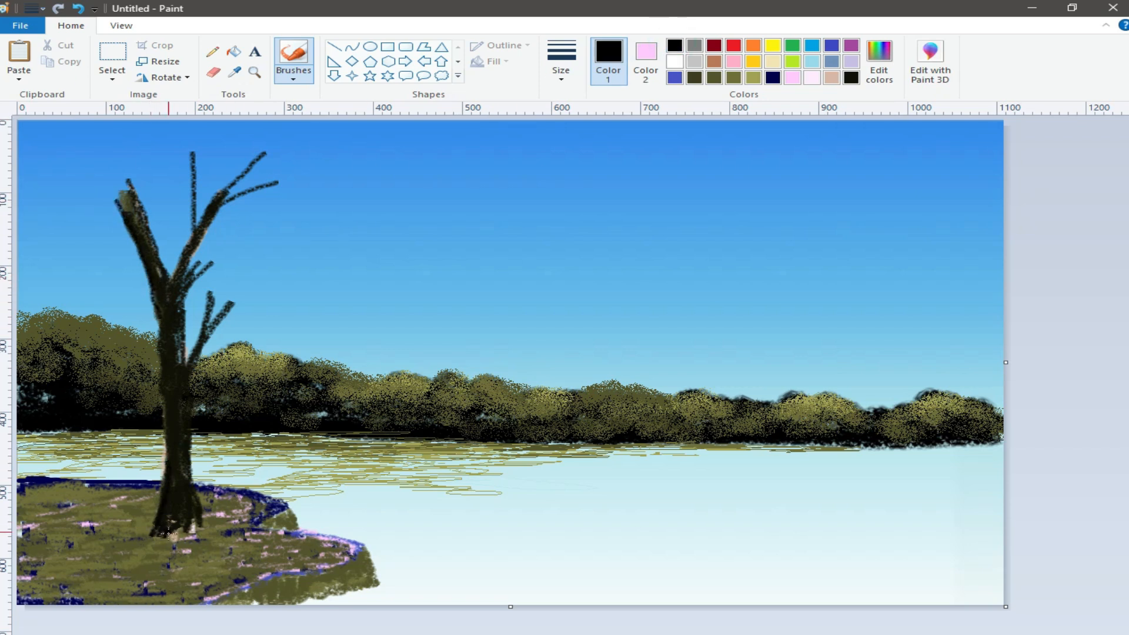
Step: Paint light tan bark highlights down the right side of the trunk to its roots
left_click(832, 77)
mouse_move(183, 344)
left_mouse_down()
mouse_move(175, 435)
mouse_move(198, 519)
left_mouse_up()
left_click_drag(186, 480, 197, 528)
left_click_drag(179, 441, 188, 538)
left_click_drag(185, 379, 187, 414)
left_click_drag(183, 357, 181, 383)
left_click_drag(177, 406, 170, 436)
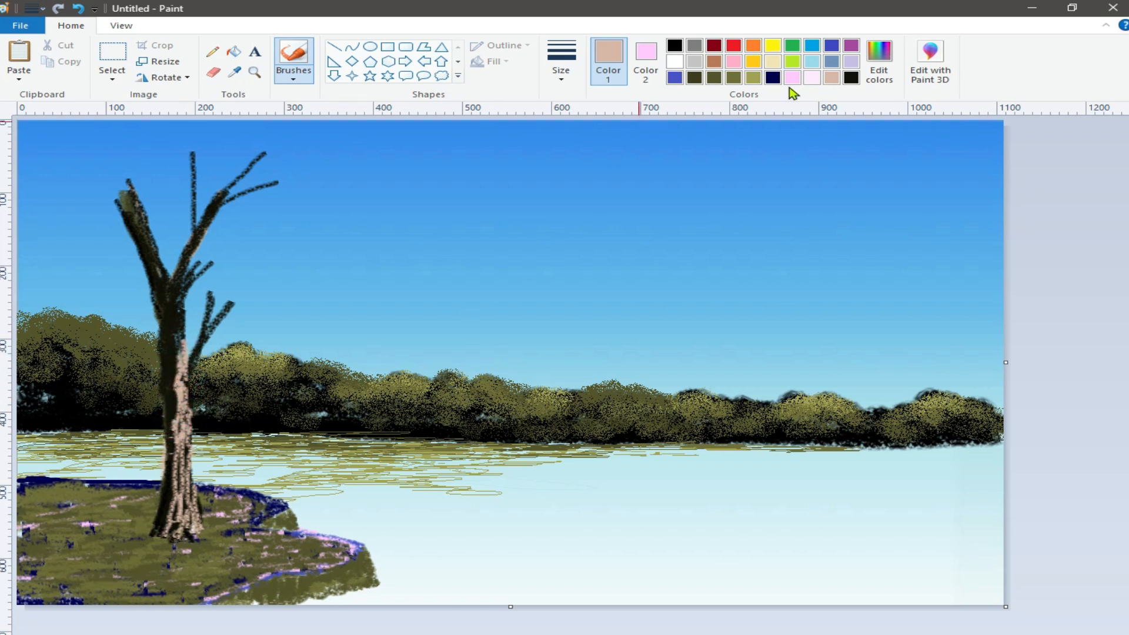
Step: Mix a dark brown by darkening the light tan and stroke it over the trunk, branches and twigs
left_click(879, 59)
left_click(747, 365)
mouse_move(181, 403)
left_mouse_down()
mouse_move(180, 377)
mouse_move(182, 515)
left_mouse_up()
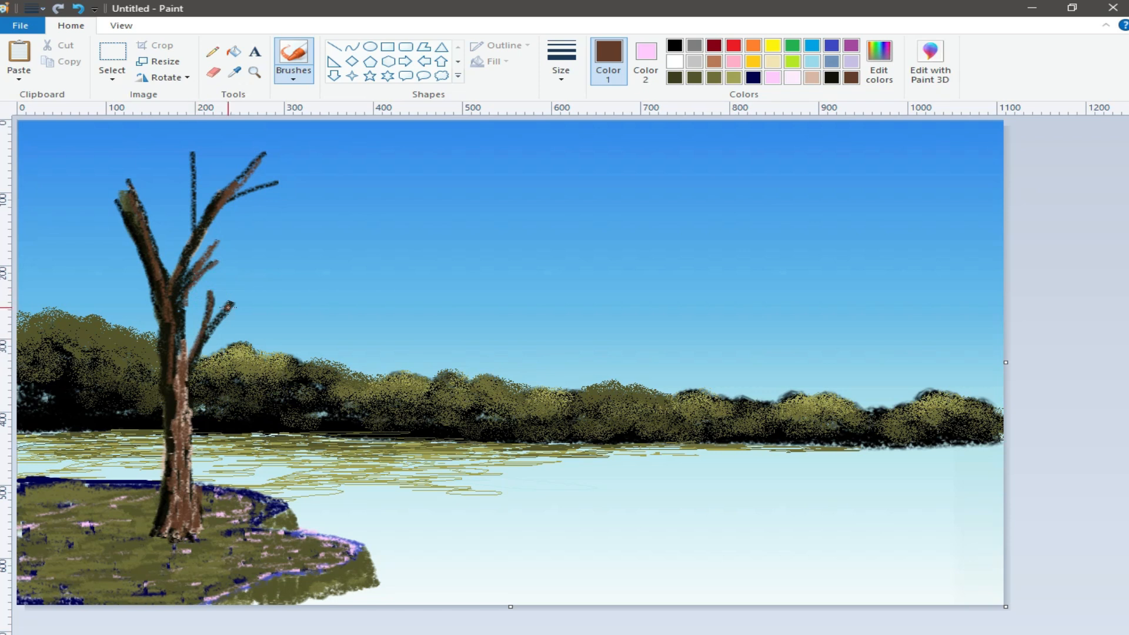
left_click_drag(189, 486, 202, 529)
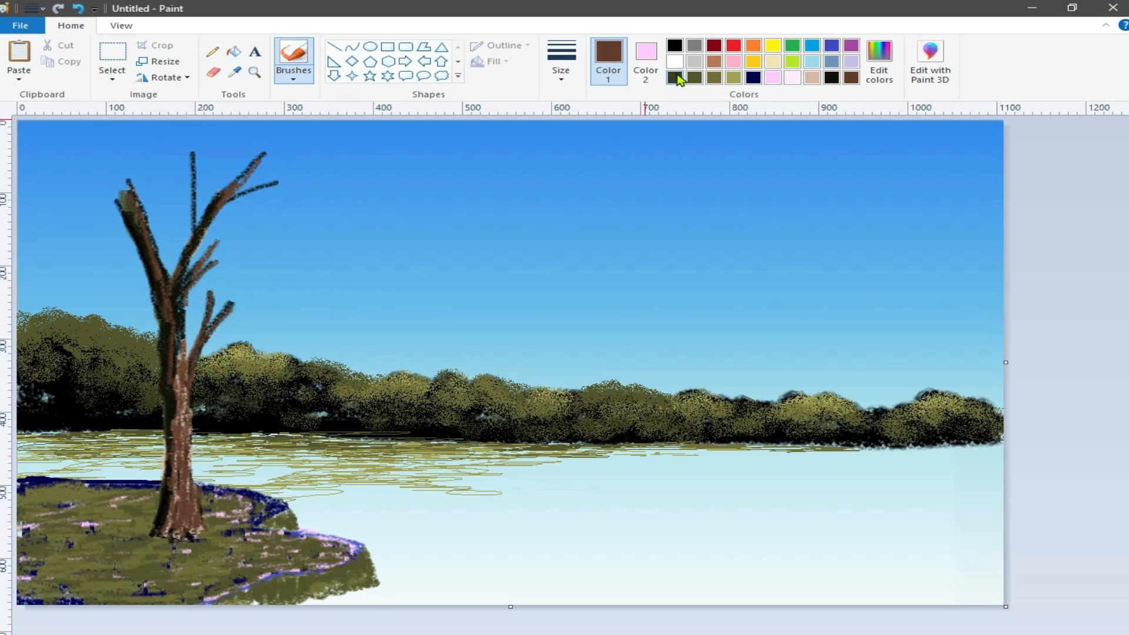
Step: Switch to a different brush type and paint darkest olive grass blades just right of the trunk
left_click(675, 77)
left_click(293, 78)
left_click(295, 157)
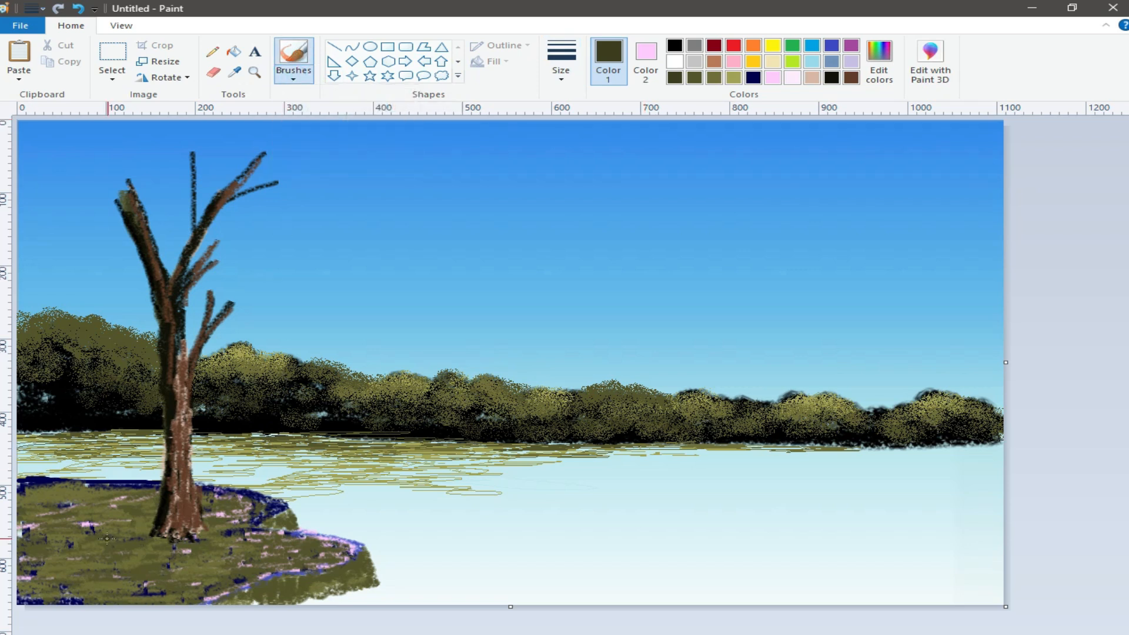
left_click_drag(216, 505, 215, 472)
Step: Paint black grass blades on both sides of the trunk and across the left part of the bank
left_click(675, 46)
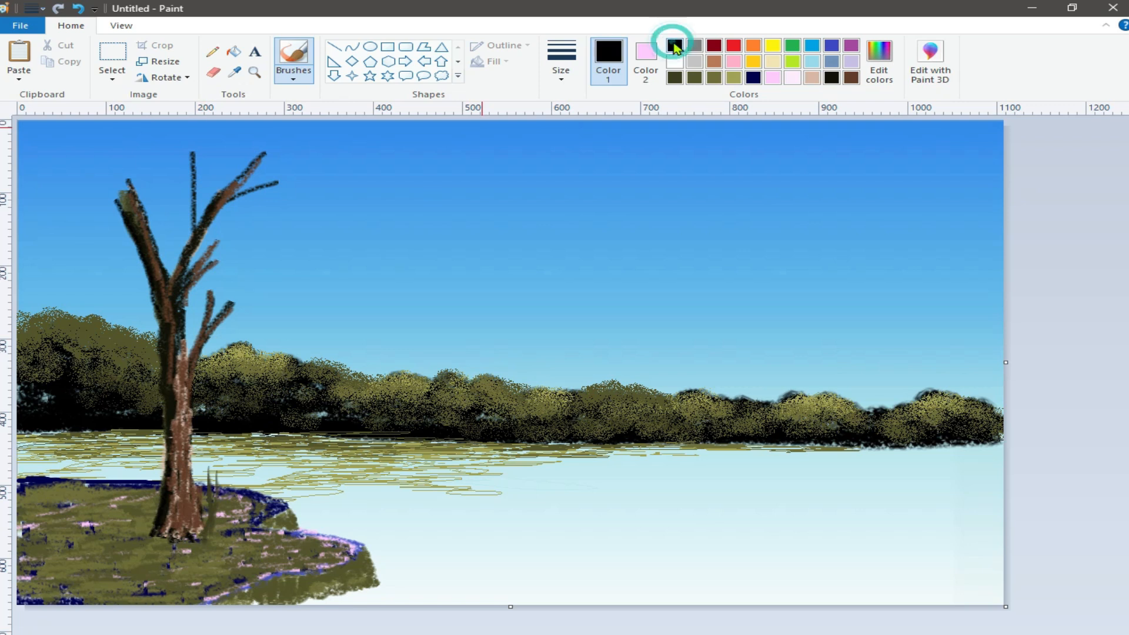
left_click_drag(215, 492, 209, 539)
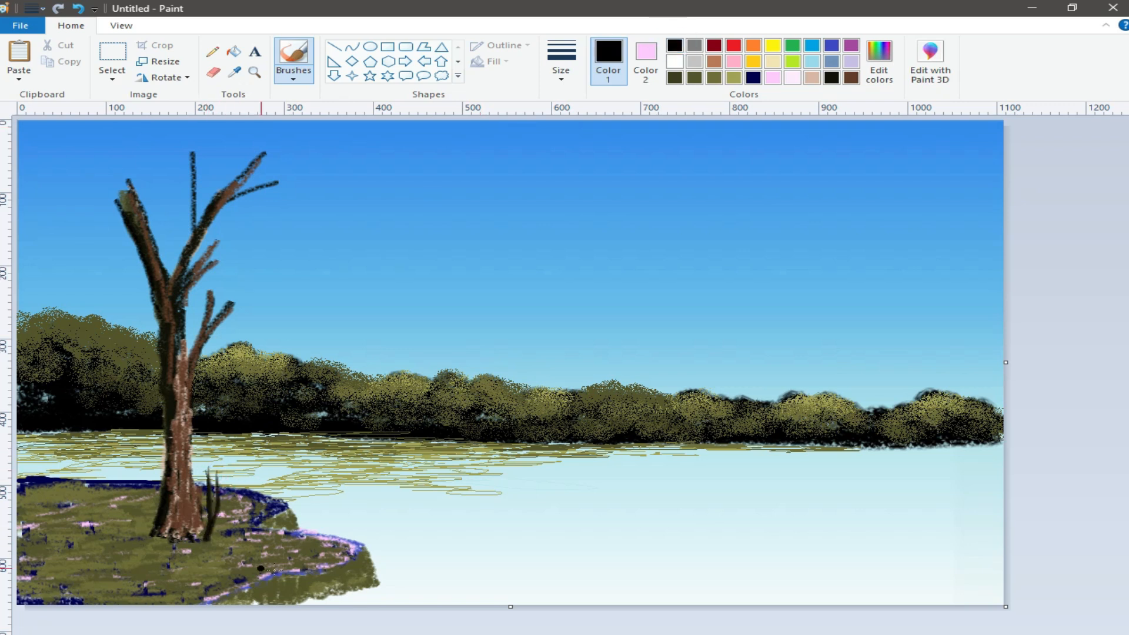
left_click_drag(115, 487, 131, 540)
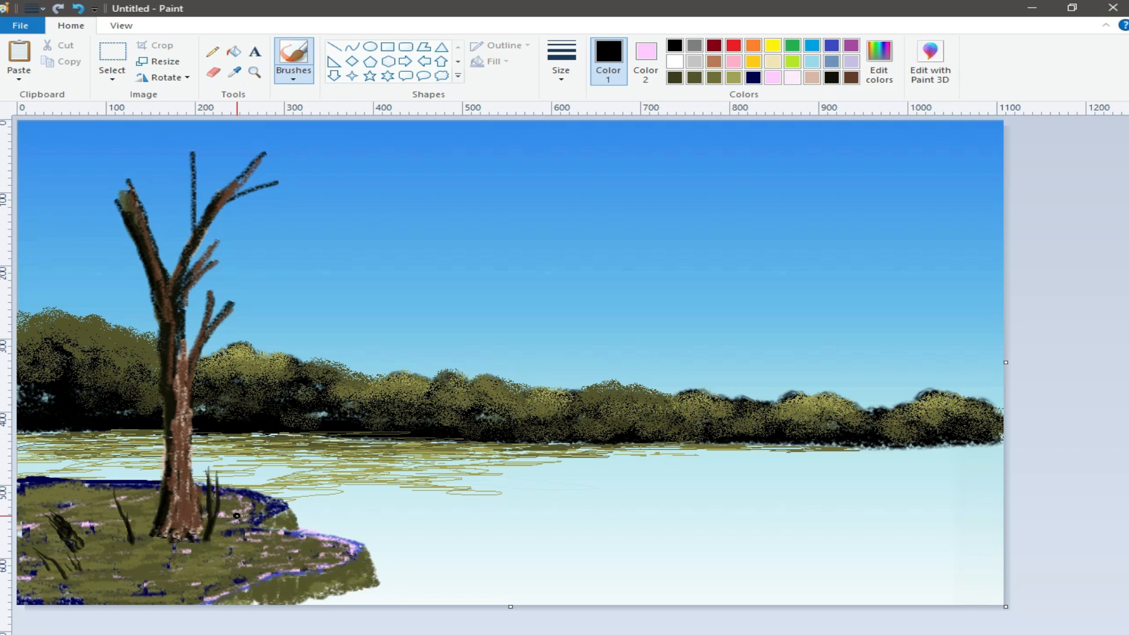
left_click_drag(105, 550, 95, 510)
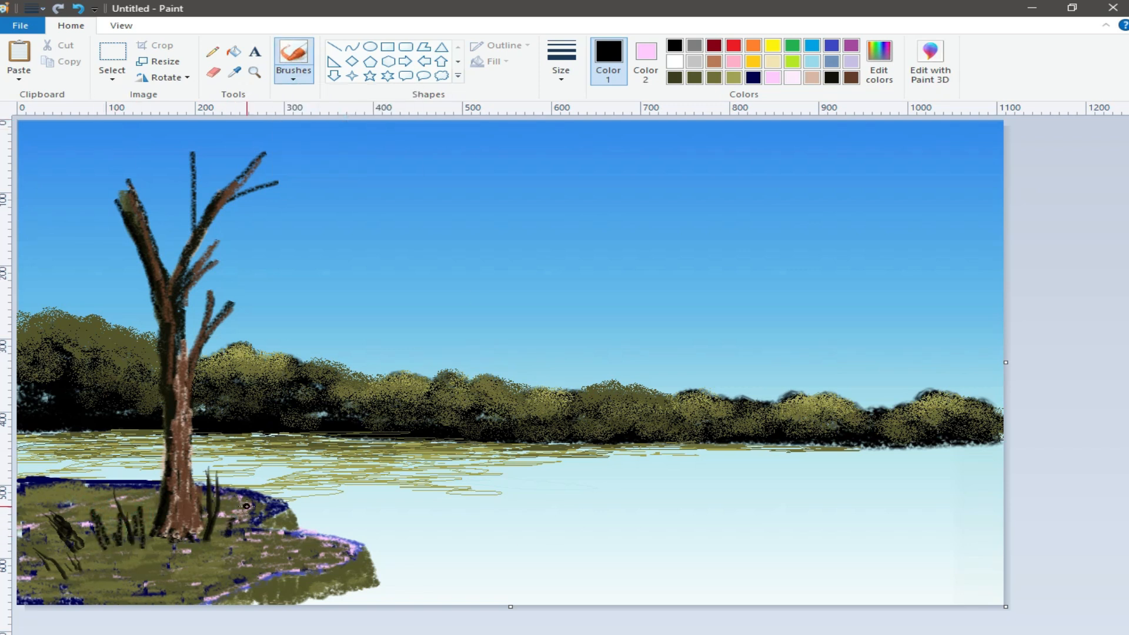
left_click_drag(216, 537, 242, 567)
left_click(238, 581)
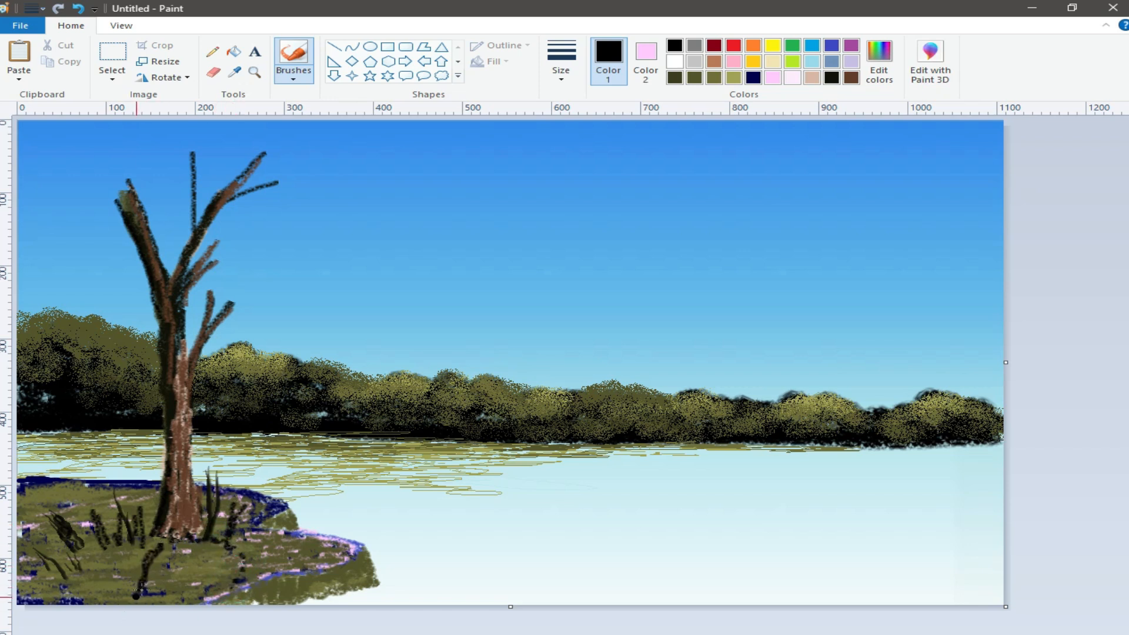
Step: Thicken the black grass in front of the trunk and across the bank to its left
left_click_drag(181, 590, 177, 531)
left_click_drag(190, 539, 209, 585)
mouse_move(96, 585)
left_mouse_down()
mouse_move(96, 515)
mouse_move(122, 515)
mouse_move(130, 580)
left_mouse_up()
left_click_drag(77, 593, 46, 542)
mouse_move(86, 590)
left_mouse_down()
mouse_move(63, 550)
mouse_move(21, 561)
mouse_move(73, 493)
left_mouse_up()
mouse_move(123, 539)
left_mouse_down()
mouse_move(89, 514)
mouse_move(103, 496)
left_mouse_up()
left_click_drag(145, 541, 139, 493)
mouse_move(145, 581)
left_mouse_down()
mouse_move(178, 593)
mouse_move(152, 568)
mouse_move(171, 551)
left_mouse_up()
left_click_drag(162, 573, 154, 548)
Step: Change the brush type and add tall black grass blades right of the trunk
left_click(294, 76)
left_click(292, 131)
left_click_drag(226, 532, 241, 481)
left_click_drag(229, 589, 225, 538)
left_click_drag(232, 580, 245, 546)
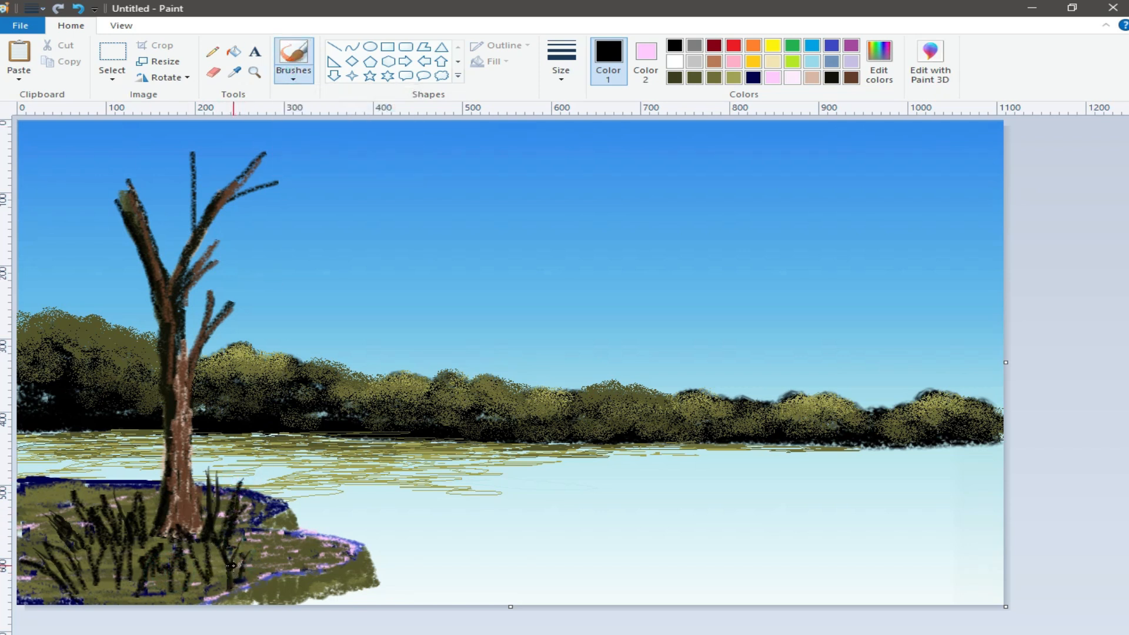
Step: Add navy blades among the black grass clumps on both sides of the trunk
mouse_move(68, 546)
left_mouse_down()
mouse_move(62, 489)
mouse_move(93, 519)
mouse_move(88, 485)
mouse_move(110, 527)
left_mouse_up()
left_click_drag(137, 490, 147, 540)
left_click_drag(230, 510, 225, 529)
mouse_move(238, 543)
left_mouse_down()
mouse_move(235, 578)
mouse_move(219, 580)
left_mouse_up()
mouse_move(32, 547)
left_mouse_down()
mouse_move(52, 584)
mouse_move(58, 538)
mouse_move(32, 527)
mouse_move(107, 579)
left_mouse_up()
Step: Paint light olive highlight blades into the grass around the trunk
left_click(733, 78)
mouse_move(149, 503)
left_mouse_down()
mouse_move(157, 521)
mouse_move(139, 529)
mouse_move(153, 530)
left_mouse_up()
left_click_drag(141, 552, 141, 581)
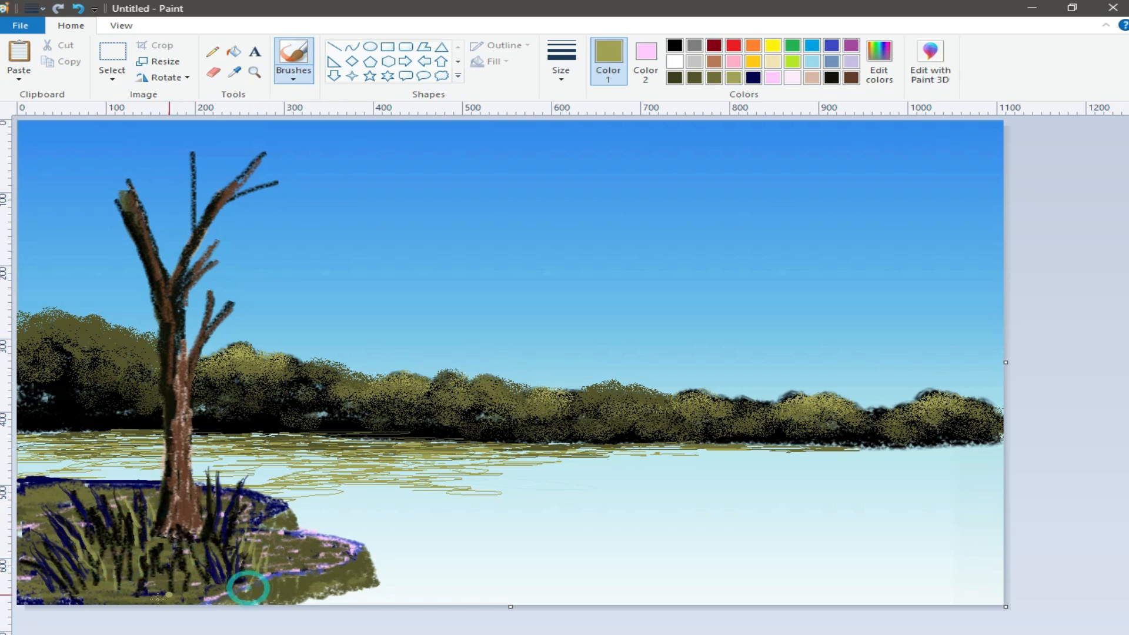
Step: Add medium olive blades to the grass clumps left and right of the trunk
left_click(714, 78)
left_click_drag(94, 505, 107, 538)
left_click_drag(146, 492, 150, 535)
left_click_drag(149, 487, 155, 500)
left_click_drag(229, 497, 259, 531)
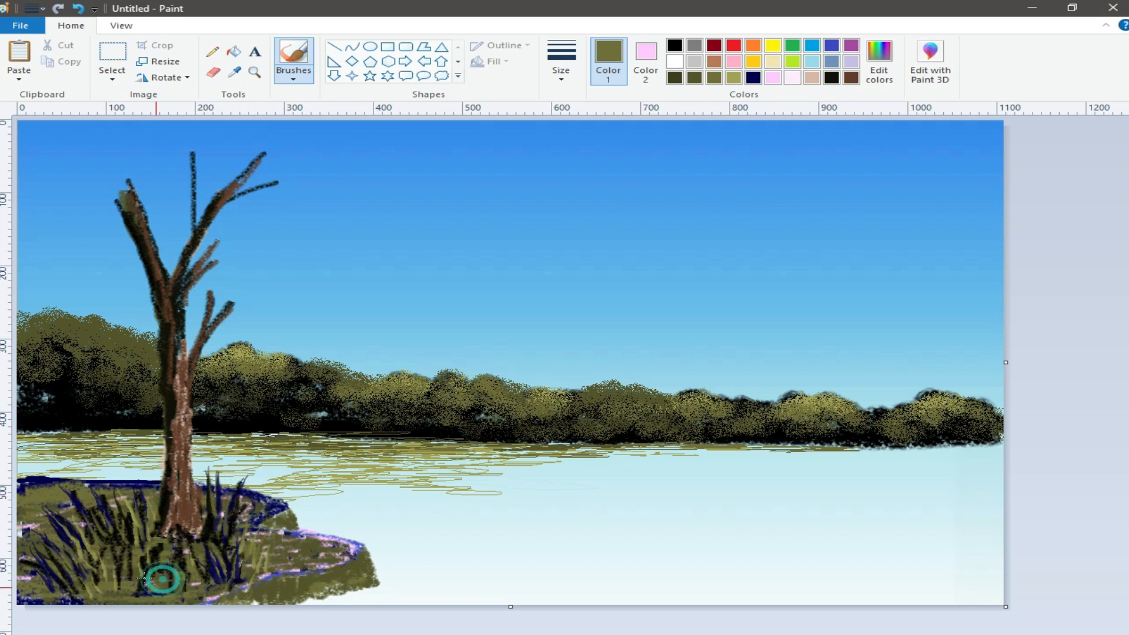
Step: Mix a bright blue and paint blades of it into the grass clumps on both sides of the trunk and below it
left_click(812, 61)
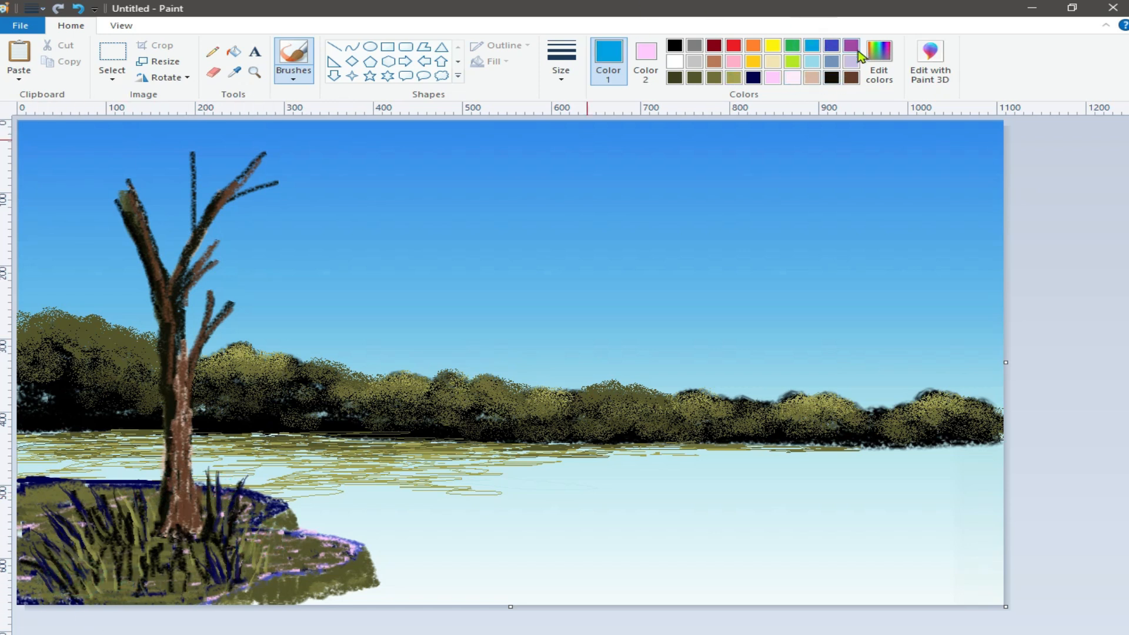
left_click(879, 59)
left_click(474, 333)
left_click(395, 466)
left_click_drag(222, 500, 225, 551)
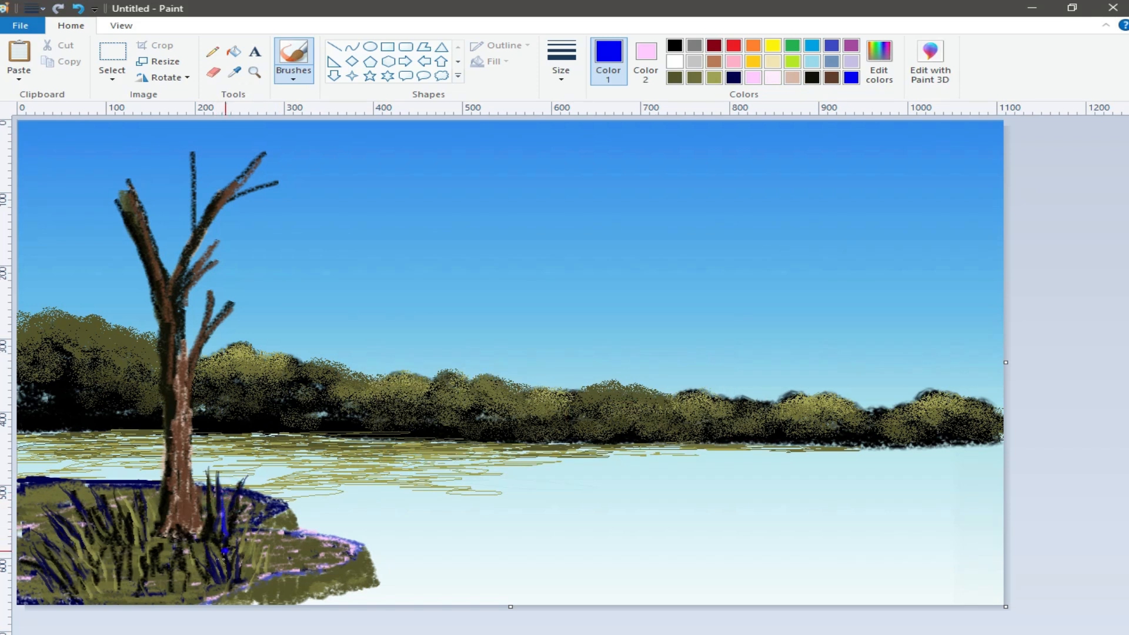
mouse_move(176, 595)
left_mouse_down()
mouse_move(207, 562)
mouse_move(227, 593)
left_mouse_up()
mouse_move(194, 548)
left_mouse_down()
mouse_move(180, 568)
mouse_move(160, 565)
mouse_move(204, 567)
left_mouse_up()
left_click_drag(158, 582, 167, 601)
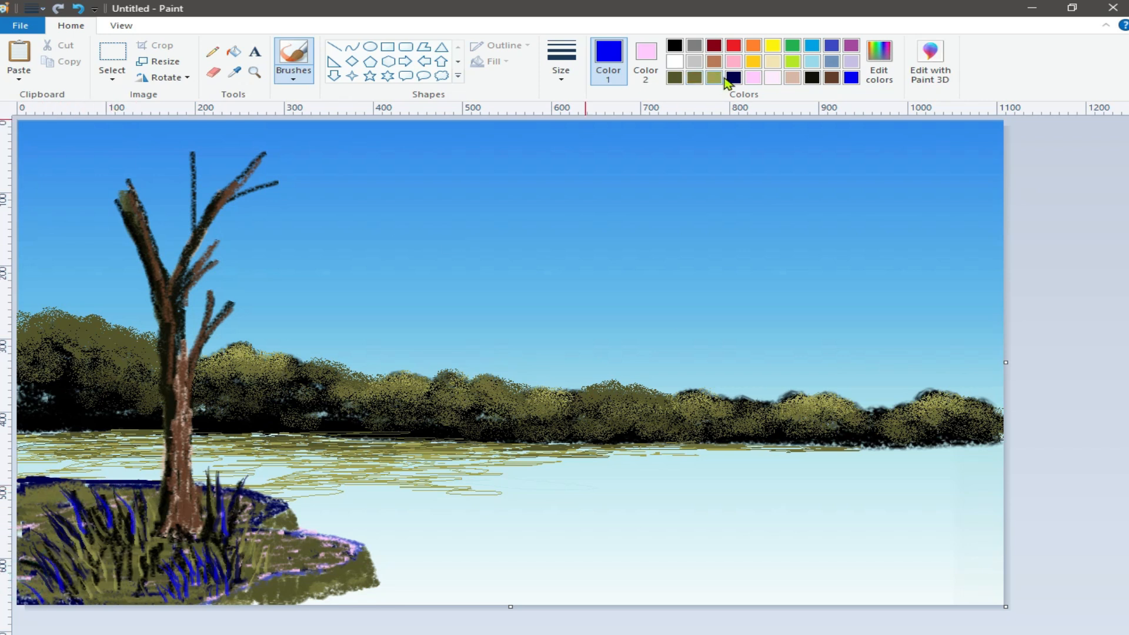
Step: Dot pink and red flowers among the grass on both sides of the trunk
left_click(733, 61)
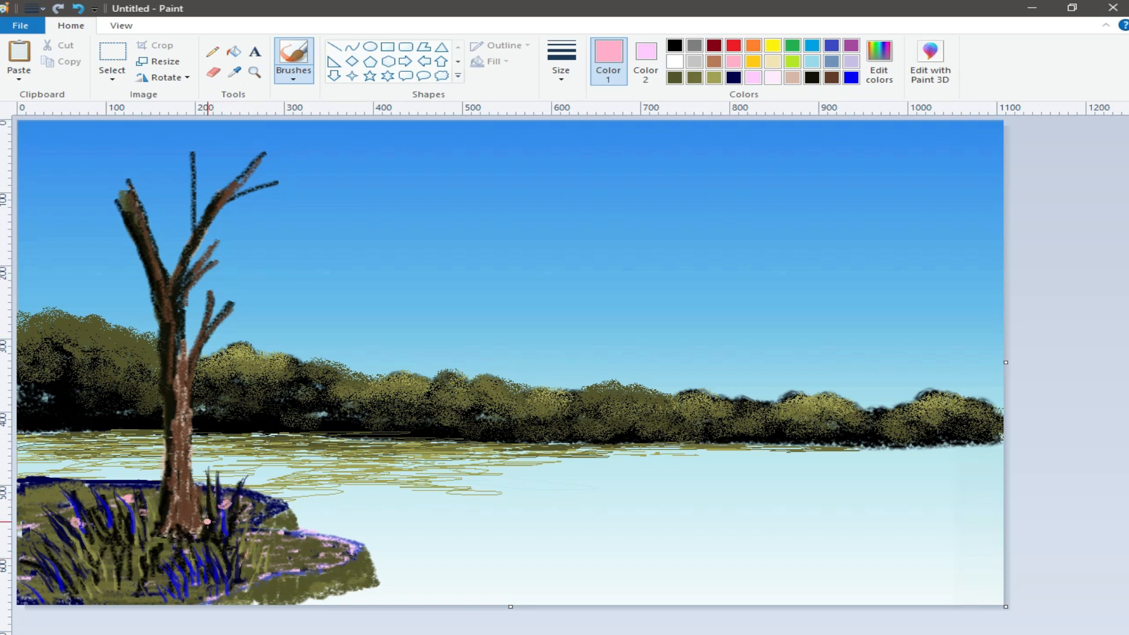
left_click(733, 45)
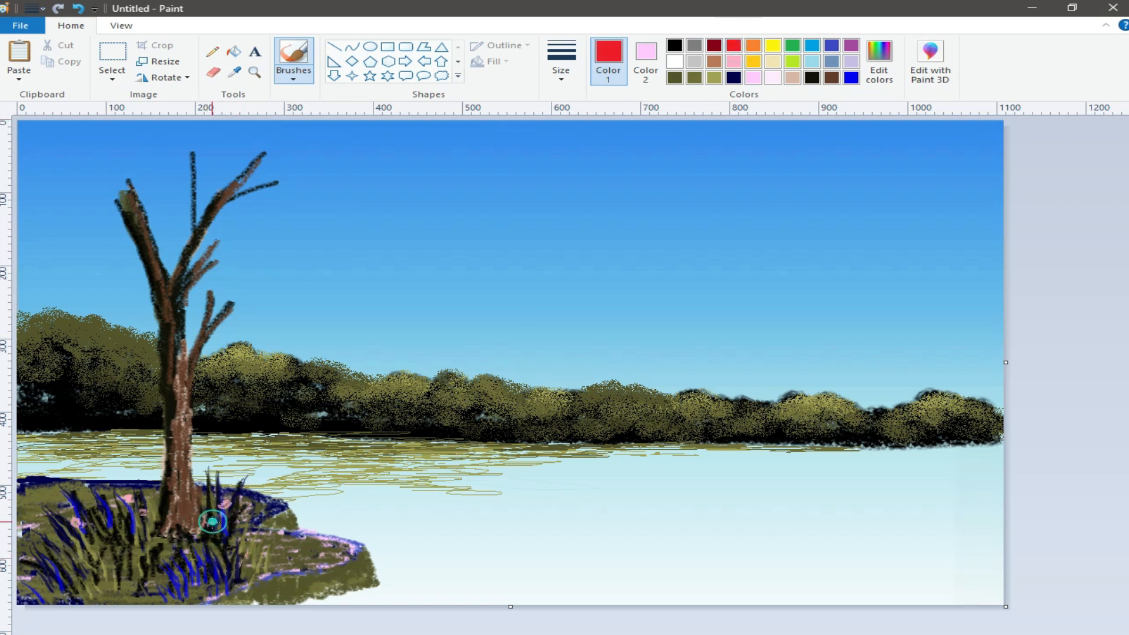
left_click(132, 498)
left_click(138, 513)
left_click(73, 523)
left_click(256, 551)
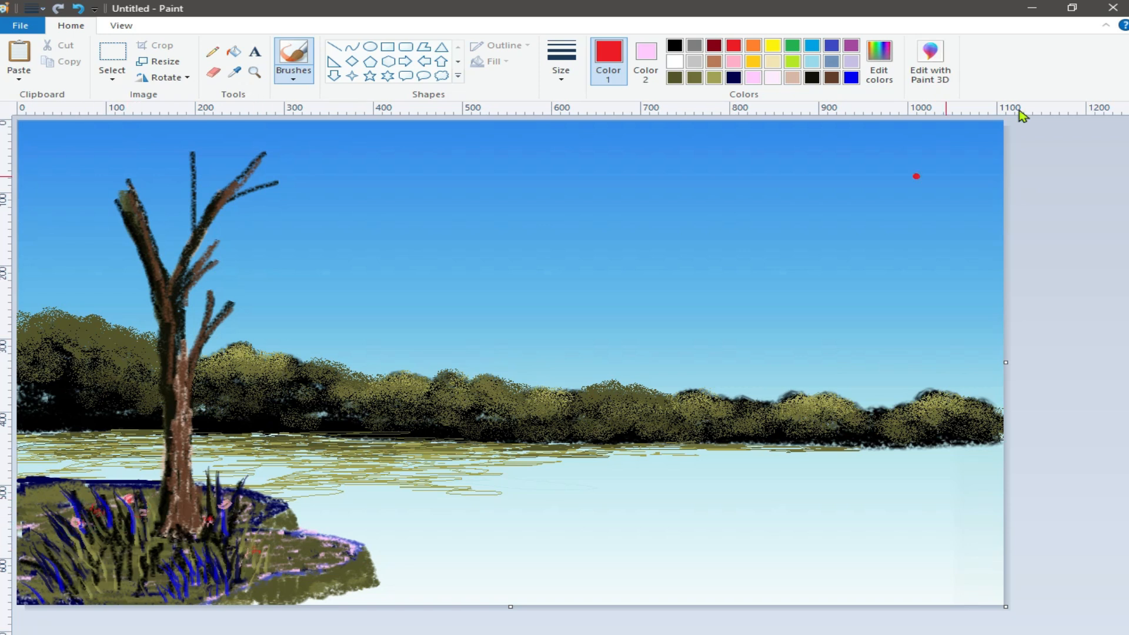
Step: Add yellow and orange flower dots among the grass blades on the bank
left_click(773, 45)
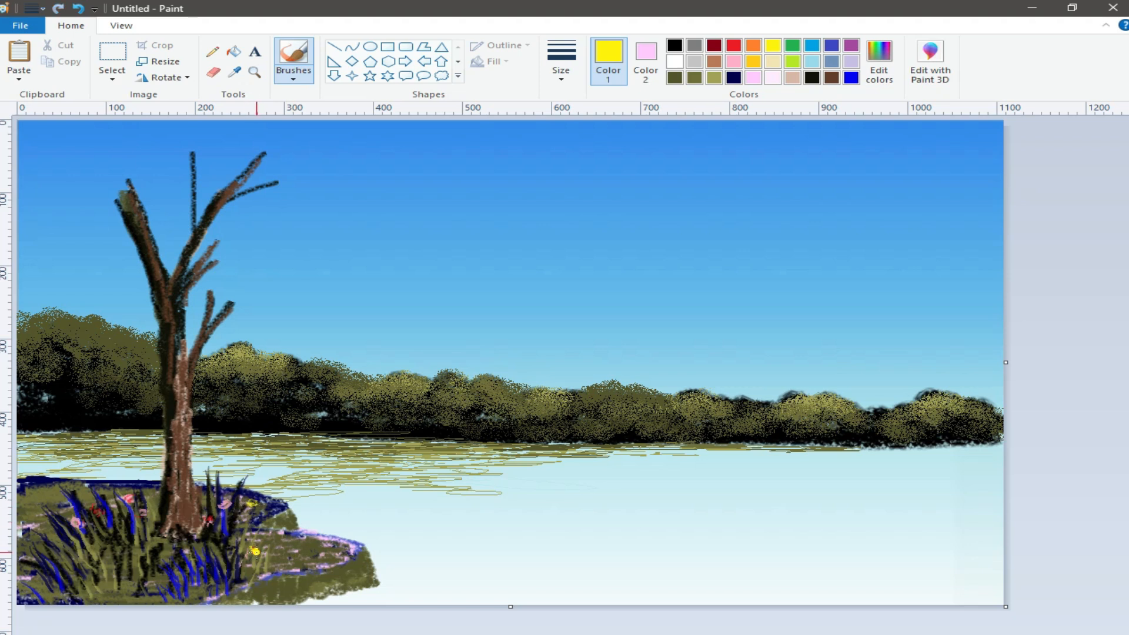
left_click(97, 509)
left_click(230, 487)
left_click(753, 46)
left_click(68, 496)
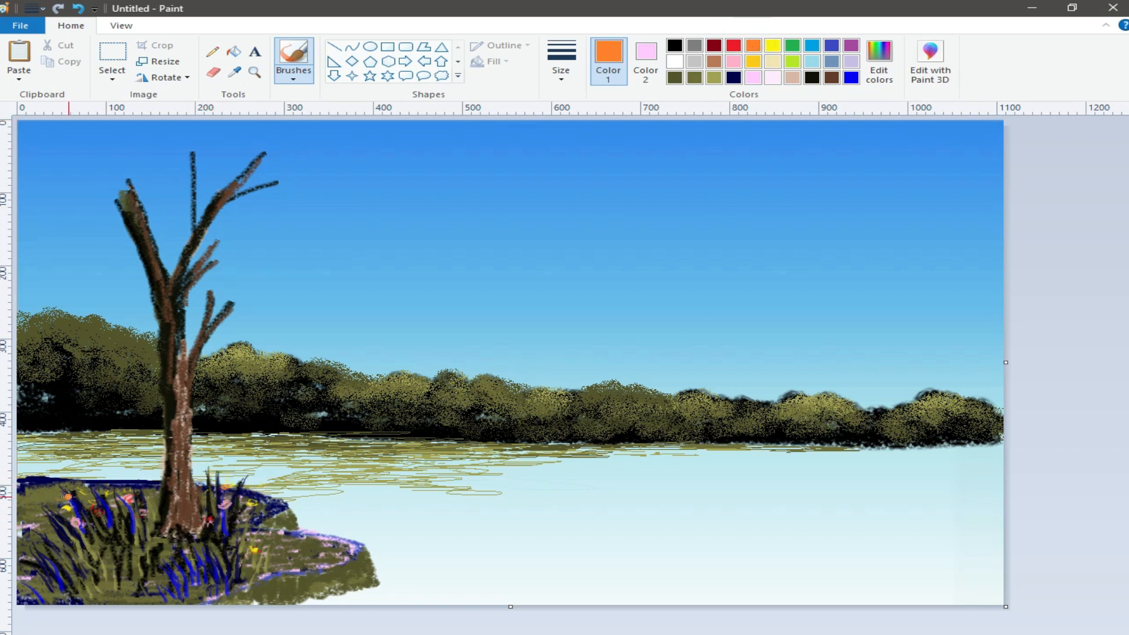
Step: Paint large navy foliage masses with a thick textured brush over the tree's upper branches and the lower right branches
left_click(733, 78)
left_click(293, 64)
left_click(561, 62)
left_click(562, 160)
mouse_move(114, 176)
left_mouse_down()
mouse_move(78, 190)
mouse_move(132, 164)
mouse_move(95, 156)
mouse_move(66, 169)
mouse_move(24, 126)
mouse_move(40, 203)
mouse_move(59, 184)
mouse_move(39, 226)
mouse_move(70, 189)
mouse_move(80, 202)
mouse_move(127, 162)
mouse_move(103, 186)
mouse_move(101, 142)
mouse_move(98, 151)
mouse_move(124, 164)
mouse_move(158, 167)
mouse_move(135, 155)
mouse_move(147, 143)
mouse_move(107, 138)
mouse_move(97, 188)
mouse_move(118, 185)
mouse_move(73, 203)
mouse_move(54, 238)
mouse_move(191, 137)
mouse_move(176, 151)
mouse_move(147, 141)
left_mouse_up()
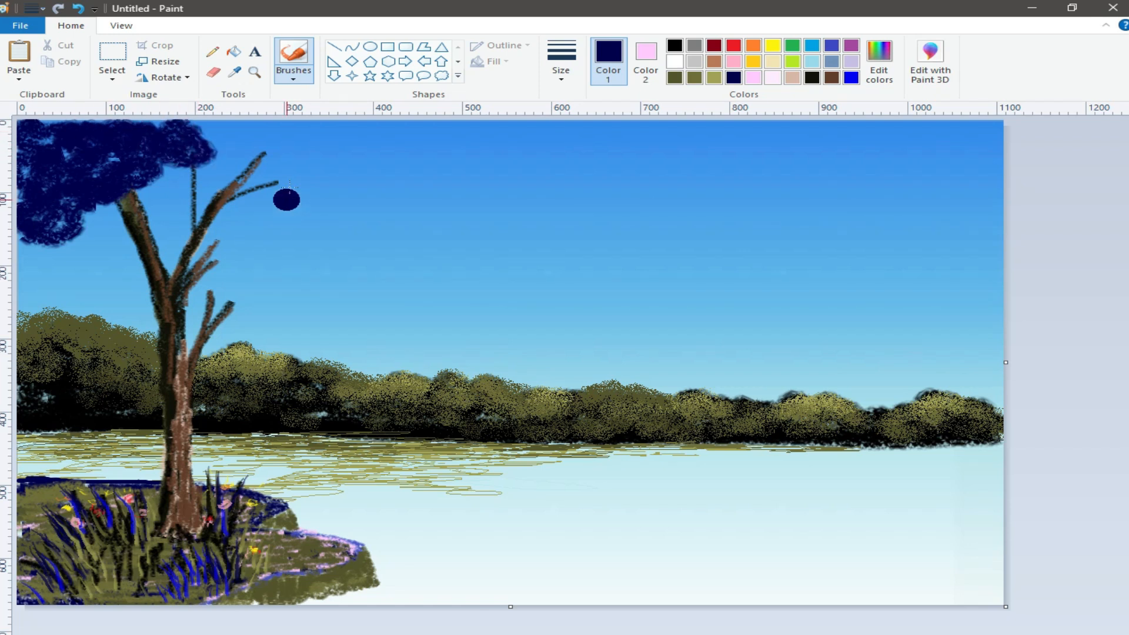
mouse_move(280, 195)
left_mouse_down()
mouse_move(233, 162)
mouse_move(194, 163)
mouse_move(233, 170)
mouse_move(194, 179)
mouse_move(287, 204)
mouse_move(260, 195)
mouse_move(299, 222)
mouse_move(290, 155)
mouse_move(231, 138)
mouse_move(295, 154)
mouse_move(250, 168)
mouse_move(275, 132)
mouse_move(304, 166)
mouse_move(247, 179)
mouse_move(219, 151)
mouse_move(213, 121)
mouse_move(315, 153)
mouse_move(312, 214)
left_mouse_up()
mouse_move(230, 320)
left_mouse_down()
mouse_move(179, 277)
mouse_move(238, 299)
mouse_move(252, 318)
mouse_move(262, 300)
mouse_move(232, 283)
mouse_move(239, 256)
mouse_move(261, 286)
mouse_move(210, 275)
mouse_move(258, 277)
mouse_move(225, 250)
mouse_move(270, 270)
mouse_move(247, 306)
mouse_move(237, 271)
mouse_move(200, 273)
mouse_move(188, 292)
mouse_move(276, 296)
mouse_move(270, 315)
mouse_move(240, 323)
left_mouse_up()
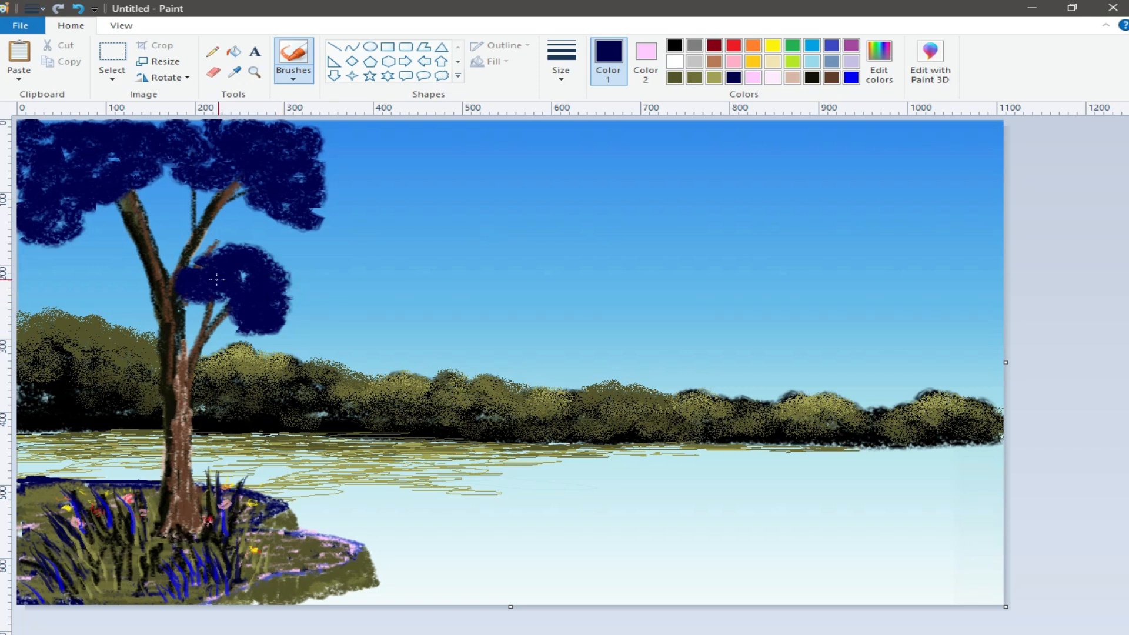
mouse_move(166, 285)
left_mouse_down()
mouse_move(223, 244)
mouse_move(295, 271)
mouse_move(273, 335)
mouse_move(270, 318)
mouse_move(295, 324)
left_mouse_up()
Step: Dab dark olive onto the lower foliage cluster and airbrush light olive highlights over the tops of the navy foliage
left_click(675, 77)
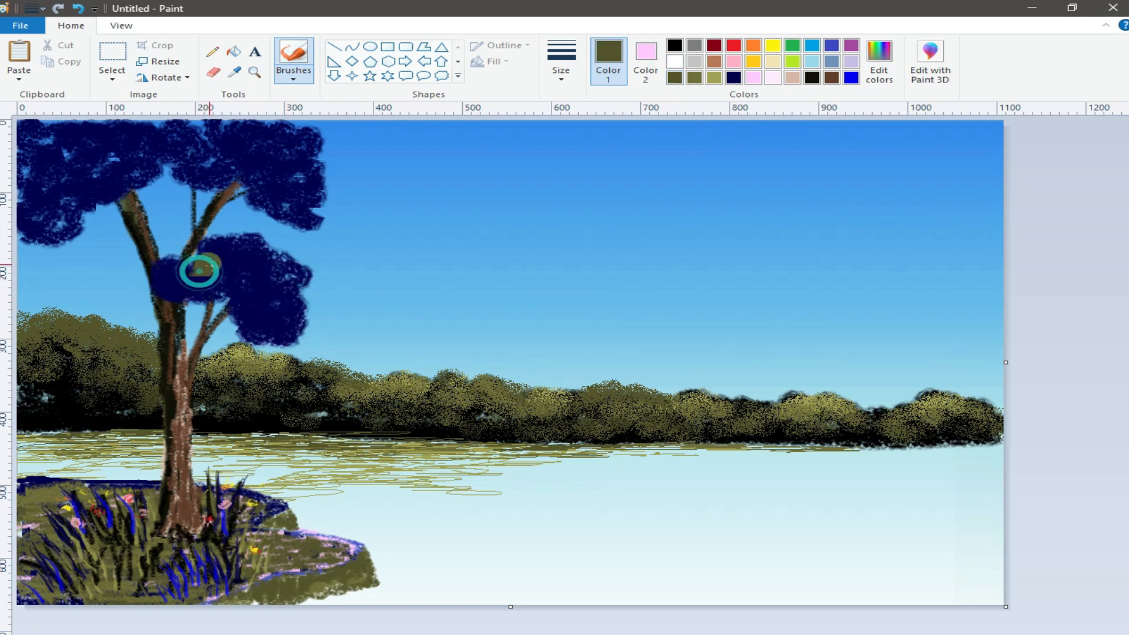
left_click_drag(200, 263, 256, 283)
left_click(562, 64)
left_click(562, 186)
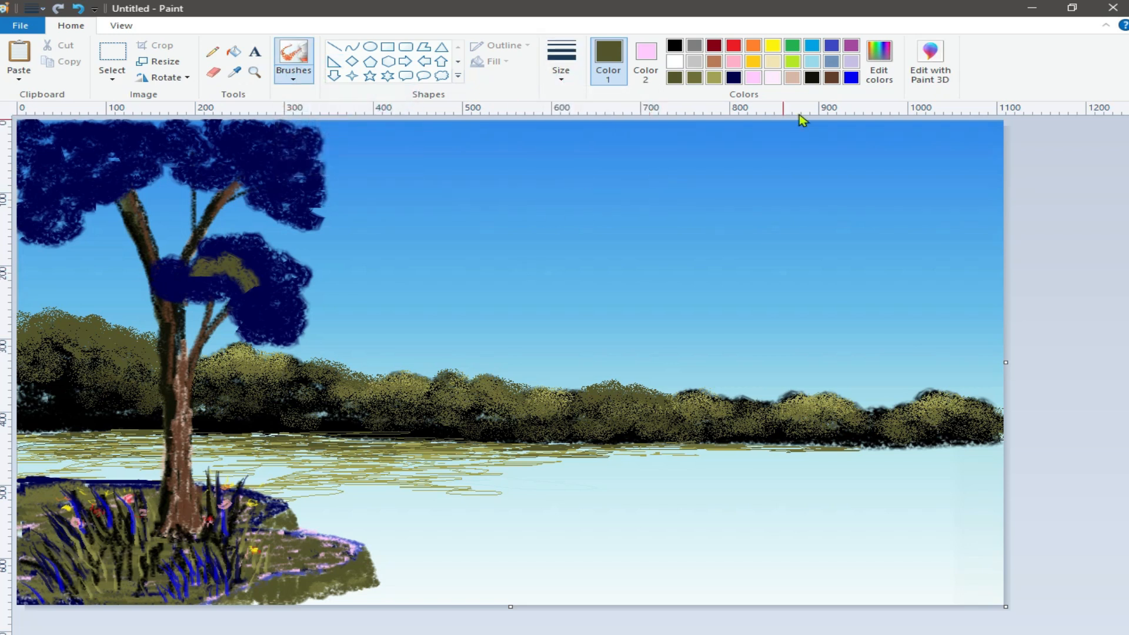
left_click(714, 77)
mouse_move(309, 127)
left_mouse_down()
mouse_move(258, 131)
mouse_move(310, 158)
mouse_move(310, 221)
mouse_move(200, 253)
mouse_move(294, 264)
mouse_move(297, 317)
mouse_move(253, 282)
left_mouse_up()
left_click(86, 123)
mouse_move(76, 128)
left_mouse_down()
mouse_move(51, 147)
mouse_move(41, 138)
mouse_move(95, 137)
mouse_move(23, 151)
left_mouse_up()
mouse_move(259, 131)
left_mouse_down()
mouse_move(314, 136)
mouse_move(317, 195)
left_mouse_up()
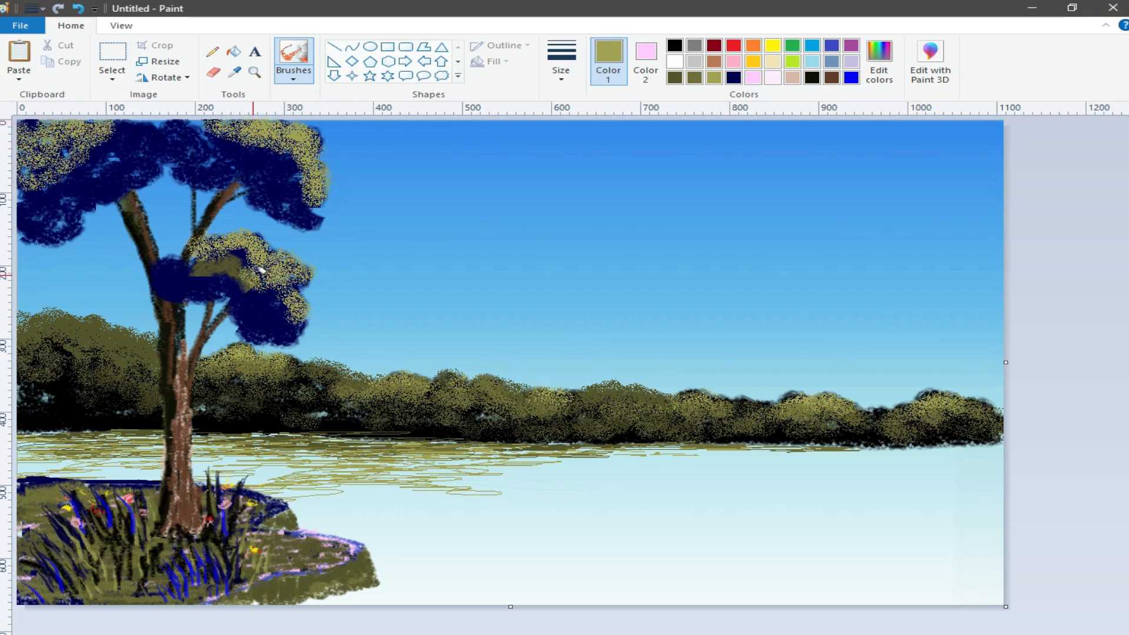
left_click_drag(259, 270, 194, 259)
Step: Mix a paler olive and spray bright highlights on the crowns of the right-hand foliage clusters
left_click(880, 65)
left_click_drag(752, 335, 751, 317)
left_click(404, 462)
left_click_drag(276, 254, 304, 275)
left_click_drag(238, 240, 250, 242)
left_click_drag(303, 133, 317, 197)
left_click_drag(233, 138, 254, 124)
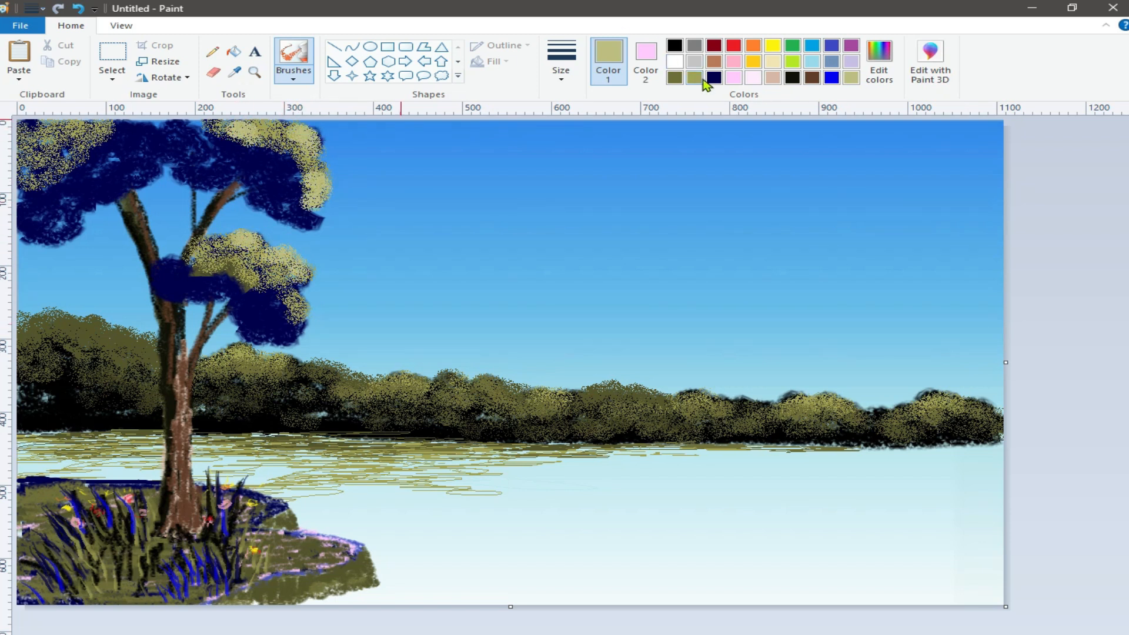
Step: Spray a little navy into the lower cluster and blend medium olive across the middle of the foliage clusters
left_click(715, 77)
left_click_drag(234, 252, 257, 265)
left_click(676, 77)
mouse_move(189, 254)
left_mouse_down()
mouse_move(283, 265)
mouse_move(294, 291)
mouse_move(283, 302)
left_mouse_up()
mouse_move(269, 147)
left_mouse_down()
mouse_move(207, 140)
mouse_move(296, 158)
mouse_move(308, 220)
mouse_move(232, 130)
left_mouse_up()
left_click_drag(118, 131, 41, 166)
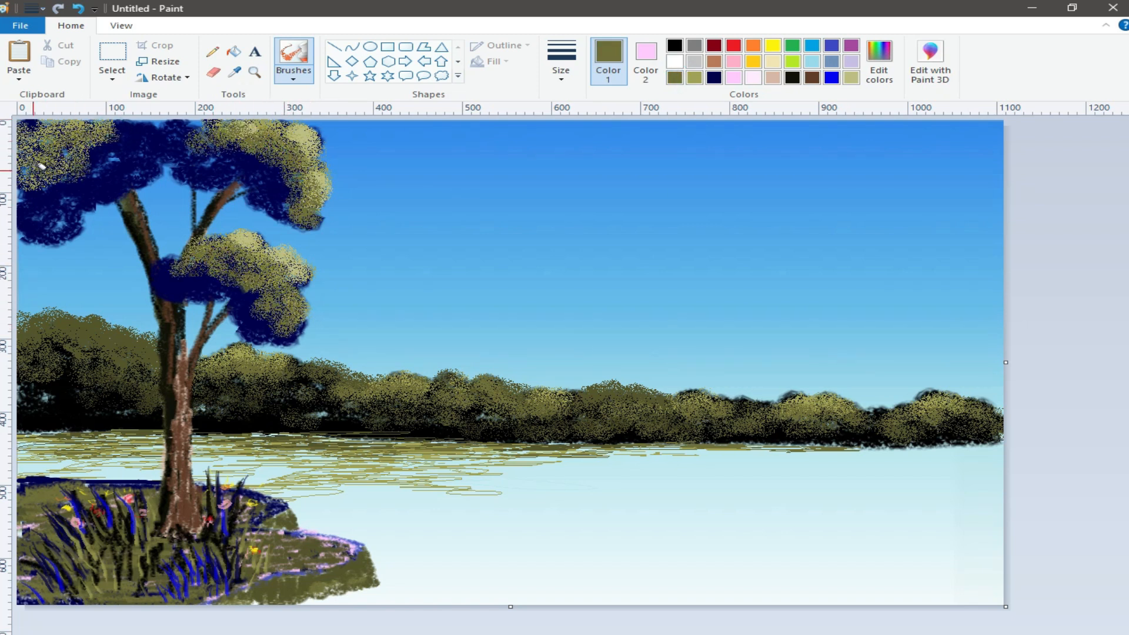
Step: Mix an olive of red 92, green 92, blue 46 and spray it into the lower parts of the right-hand clusters
left_click(879, 59)
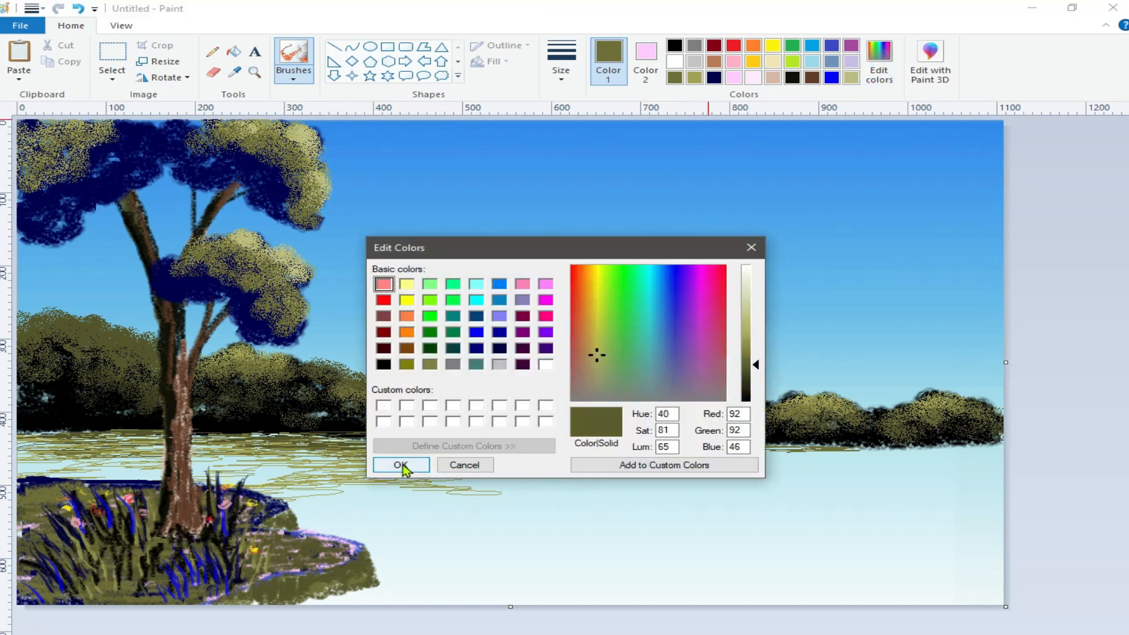
left_click(400, 467)
mouse_move(196, 265)
left_mouse_down()
mouse_move(250, 276)
mouse_move(288, 329)
mouse_move(264, 311)
left_mouse_up()
mouse_move(281, 169)
left_mouse_down()
mouse_move(188, 144)
mouse_move(247, 154)
mouse_move(286, 194)
mouse_move(288, 215)
left_mouse_up()
Step: Mix a darker olive and spray it over the remaining navy areas in all the foliage clusters
left_click(879, 59)
left_click(393, 463)
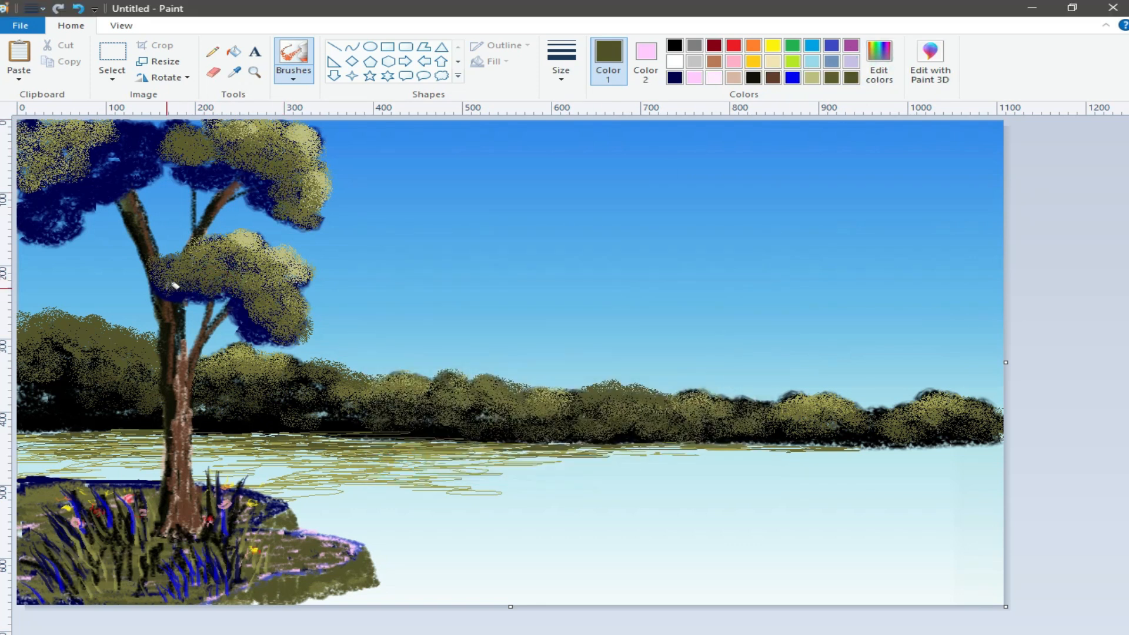
left_click_drag(197, 293, 263, 334)
mouse_move(232, 169)
left_mouse_down()
mouse_move(206, 170)
mouse_move(259, 201)
left_mouse_up()
mouse_move(136, 150)
left_mouse_down()
mouse_move(115, 141)
mouse_move(114, 167)
mouse_move(67, 181)
mouse_move(30, 218)
mouse_move(61, 175)
left_mouse_up()
Step: Spray a pale olive highlight across the upper left foliage and soften it with dark olive
left_click(831, 79)
left_click(815, 79)
left_click_drag(150, 152, 37, 180)
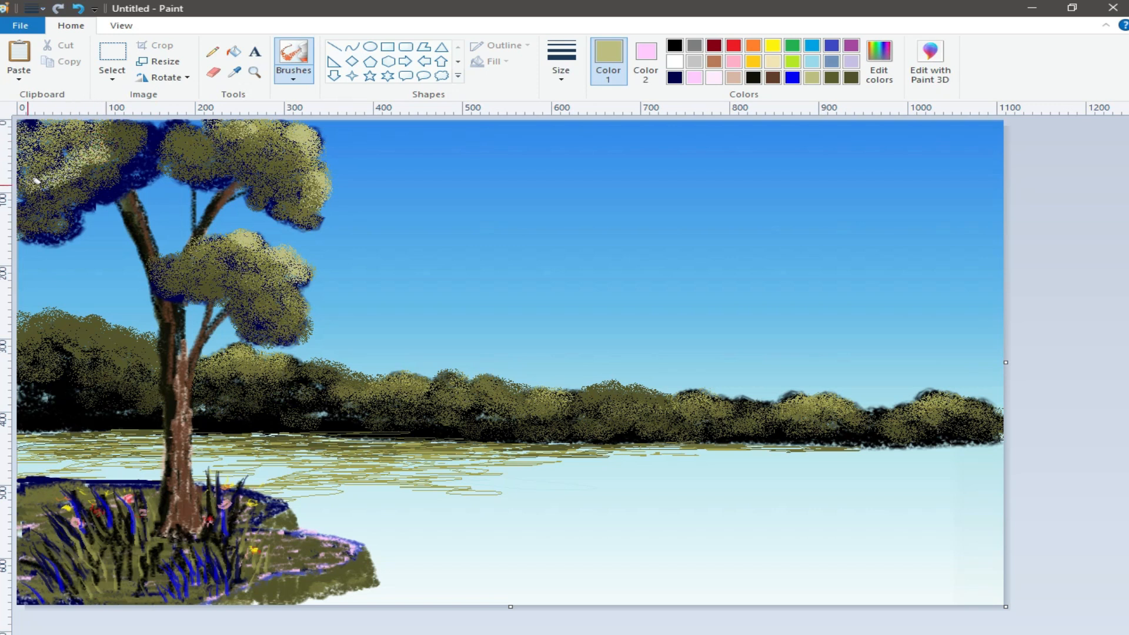
left_click(832, 78)
left_click_drag(108, 152, 26, 180)
Step: Mix a mid-tone olive for the upper left foliage and spray dark olive along its inner edge near the branches
left_click(880, 59)
left_click(746, 351)
left_click(401, 465)
mouse_move(88, 136)
left_mouse_down()
mouse_move(78, 178)
mouse_move(107, 181)
mouse_move(43, 184)
left_mouse_up()
left_click(813, 79)
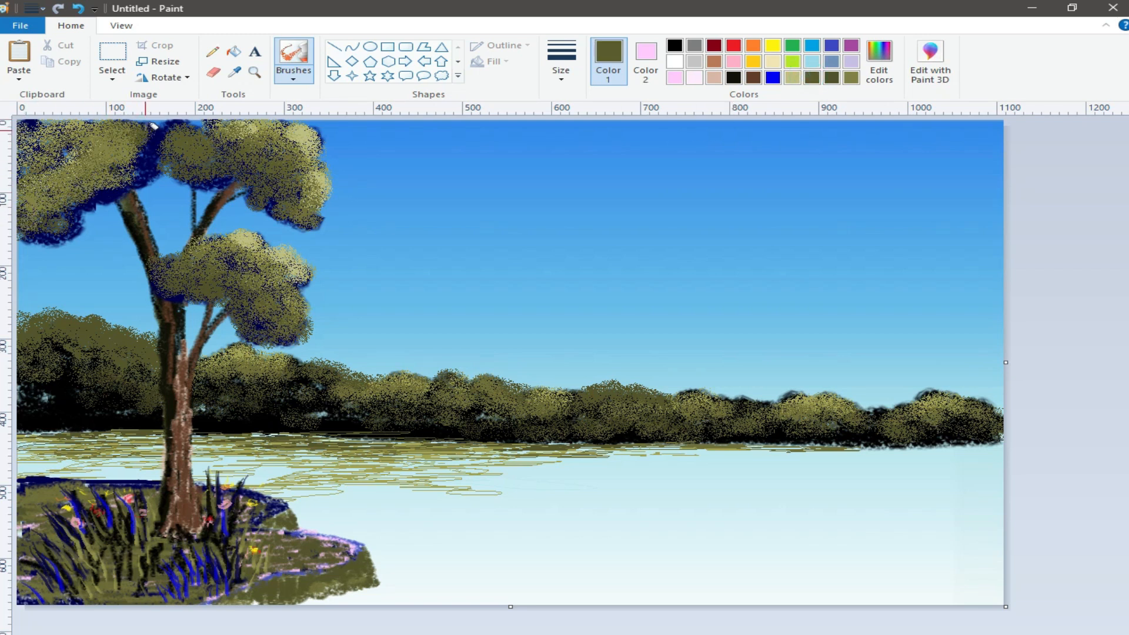
mouse_move(113, 186)
left_mouse_down()
mouse_move(35, 228)
mouse_move(148, 175)
left_mouse_up()
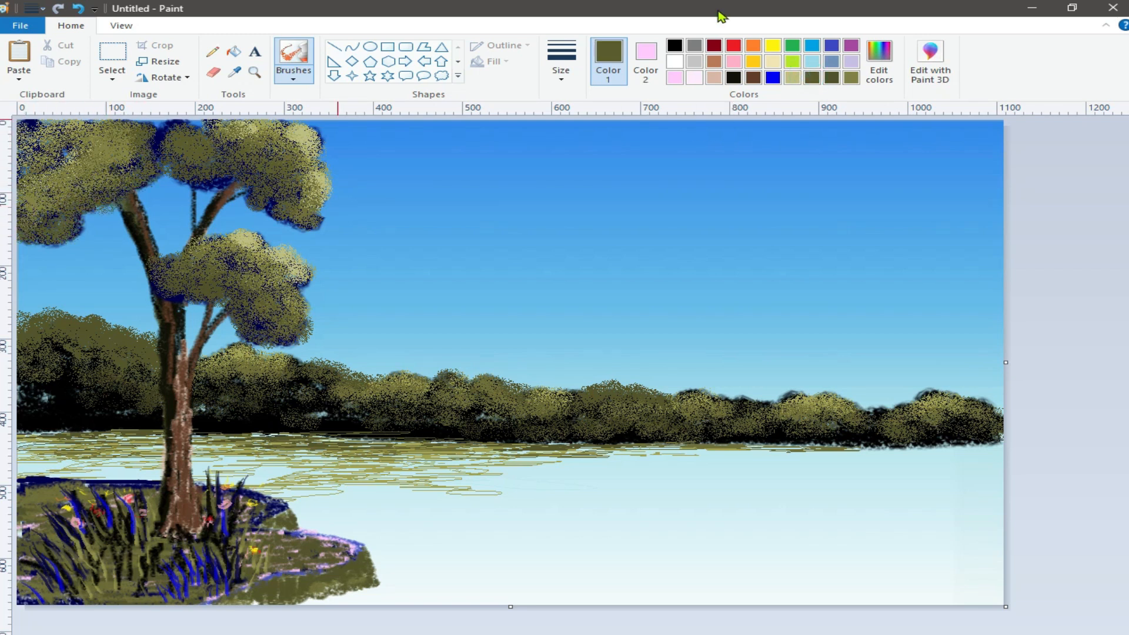
Step: Paint dark olive branches from the left trunk fork up to the upper left foliage, redoing the first stroke
left_click(673, 46)
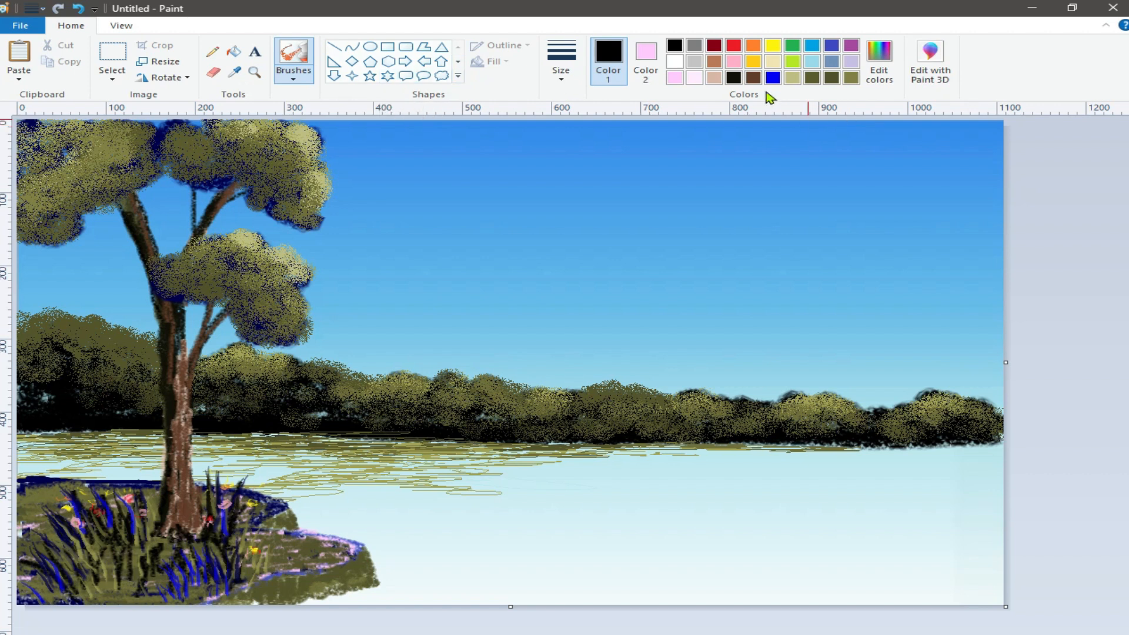
left_click(812, 79)
left_click(293, 80)
left_click(330, 131)
left_click(561, 71)
left_click(566, 143)
left_click_drag(100, 229, 142, 259)
left_click(77, 8)
mouse_move(85, 209)
left_mouse_down()
mouse_move(142, 188)
mouse_move(139, 239)
mouse_move(99, 221)
left_mouse_up()
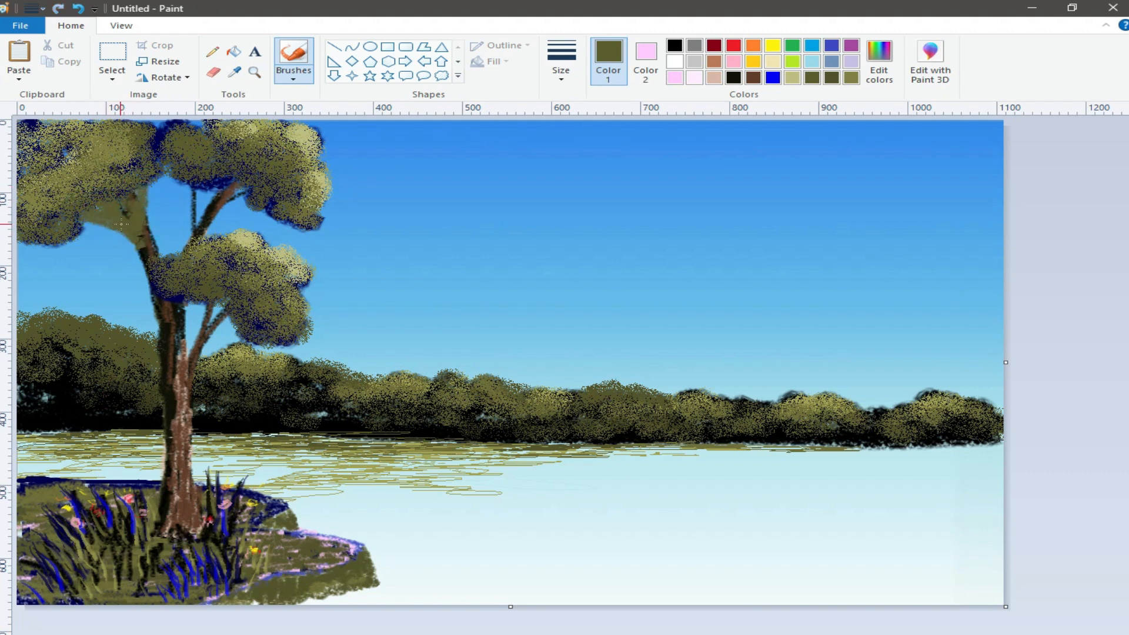
left_click(143, 199)
Step: Paint sky-blue gaps between the new left branches and touch up the branches in dark olive
left_click(293, 78)
left_click(292, 102)
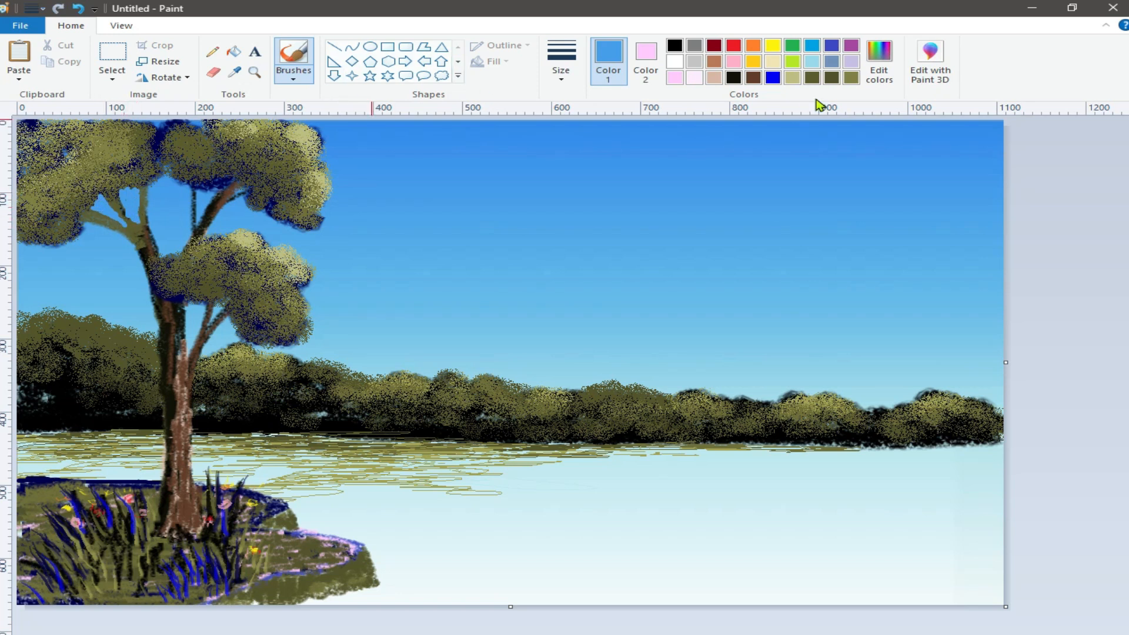
left_click(812, 77)
left_click(561, 62)
mouse_move(89, 218)
left_mouse_down()
mouse_move(138, 247)
mouse_move(130, 237)
left_mouse_up()
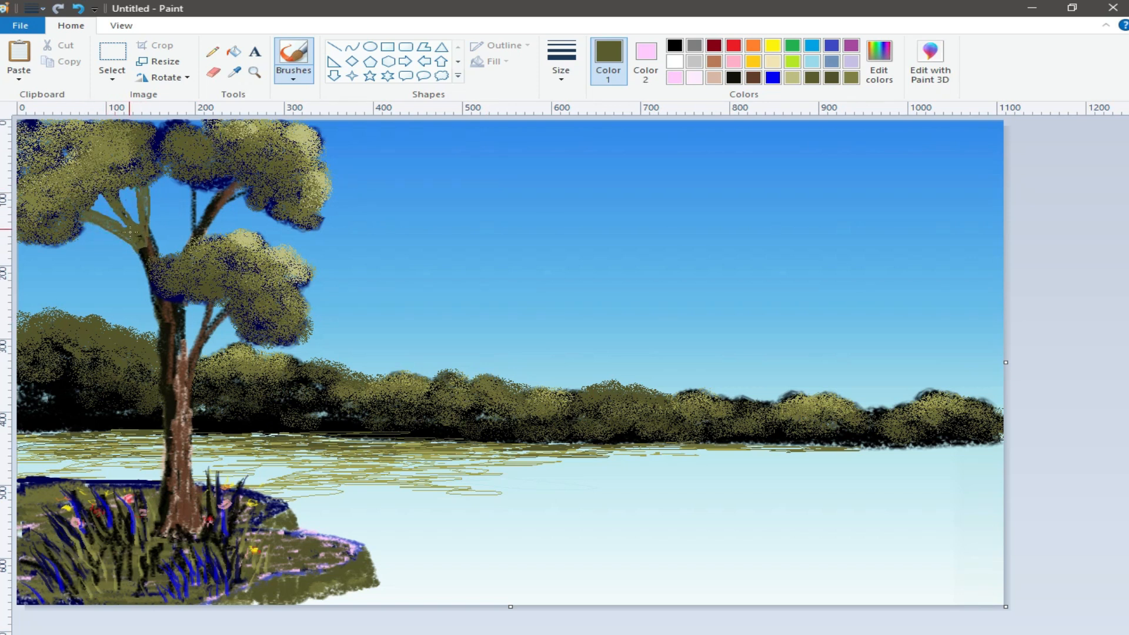
Step: Paint the three new branches beneath the upper left foliage black with a textured brush
left_click(675, 45)
left_click(293, 75)
left_click(336, 128)
left_click_drag(72, 209, 145, 250)
left_click_drag(109, 187, 139, 234)
left_click_drag(144, 188, 147, 247)
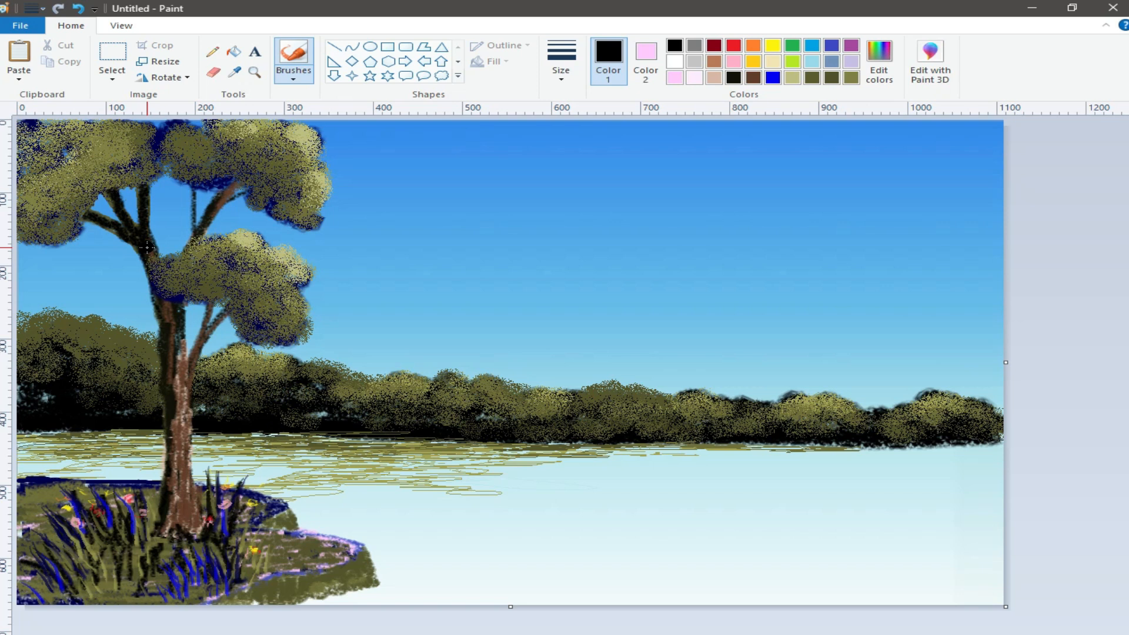
Step: Outline the lower right foliage cluster with a free-form selection and copy it
left_click(112, 78)
left_click(147, 126)
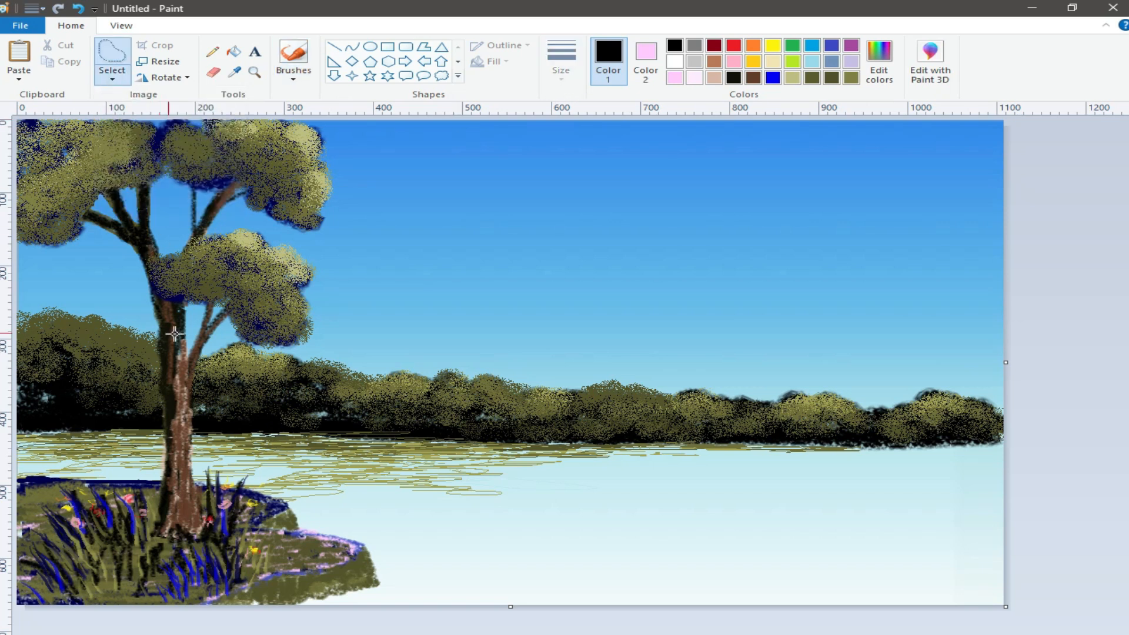
mouse_move(233, 325)
left_mouse_down()
mouse_move(291, 349)
mouse_move(327, 306)
mouse_move(304, 251)
mouse_move(265, 235)
left_mouse_up()
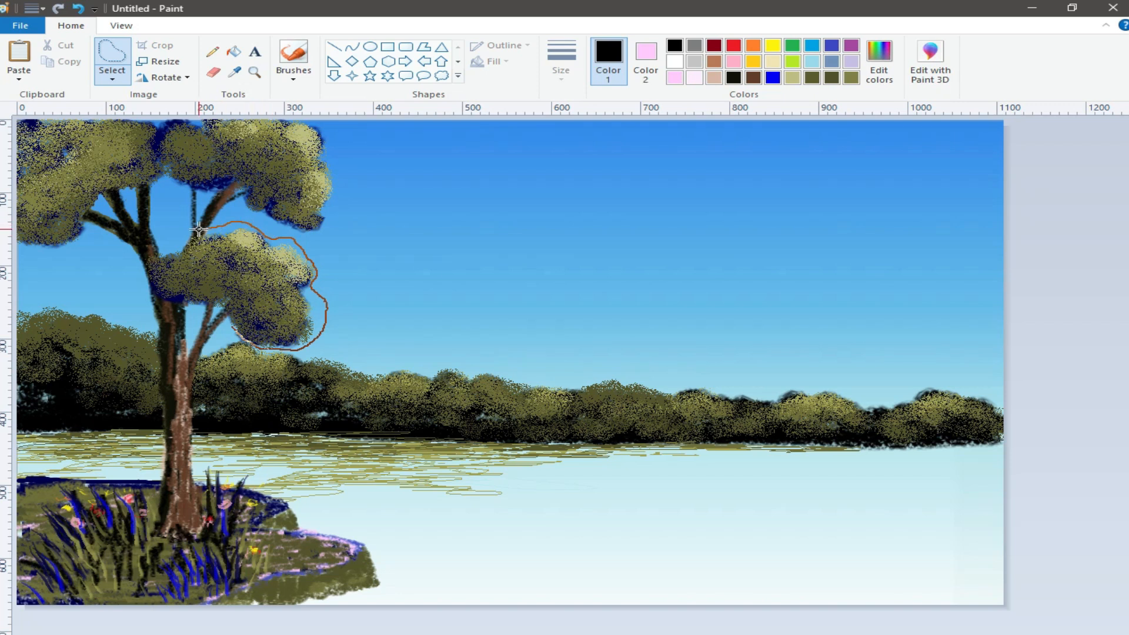
mouse_move(150, 263)
left_mouse_down()
mouse_move(148, 290)
mouse_move(235, 323)
left_mouse_up()
right_click(219, 264)
left_click(248, 292)
Step: Paste the copied foliage cluster and flip it horizontally
left_click(21, 65)
left_click(163, 78)
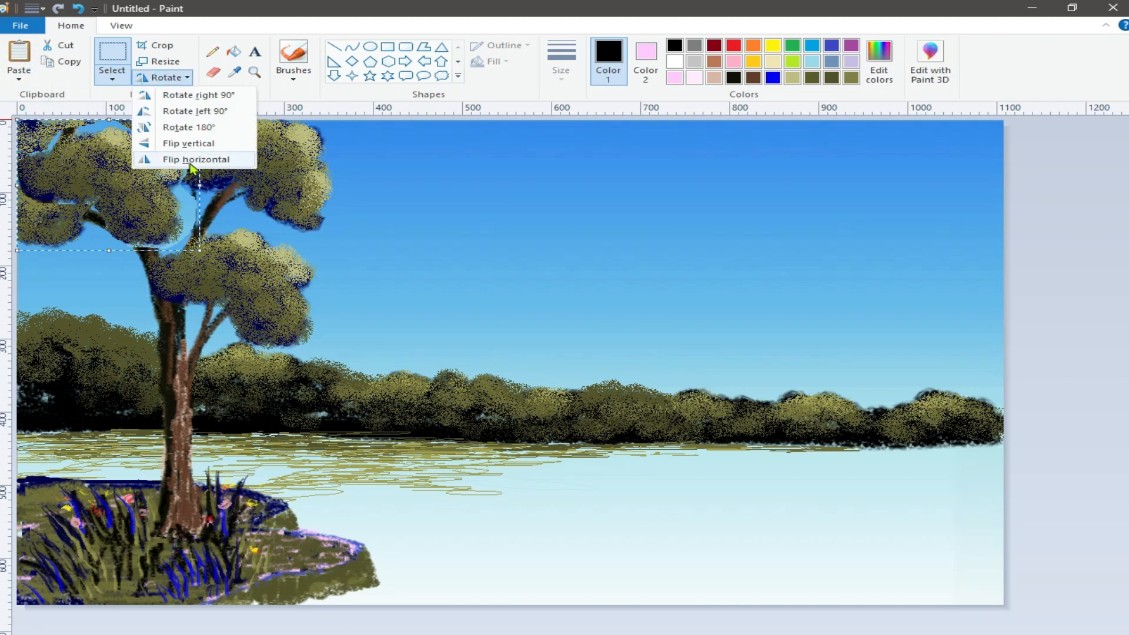
left_click(190, 164)
Step: Resize the flipped foliage and position it left of the trunk, just below the upper left canopy
left_click_drag(106, 219, 83, 304)
left_click_drag(167, 299, 139, 299)
left_click_drag(134, 353, 150, 345)
left_click_drag(75, 356, 79, 323)
left_click_drag(63, 264, 65, 270)
left_click_drag(83, 233, 83, 237)
left_click_drag(54, 293, 89, 284)
left_click_drag(38, 274, 154, 272)
left_click_drag(94, 266, 94, 263)
left_click(1079, 387)
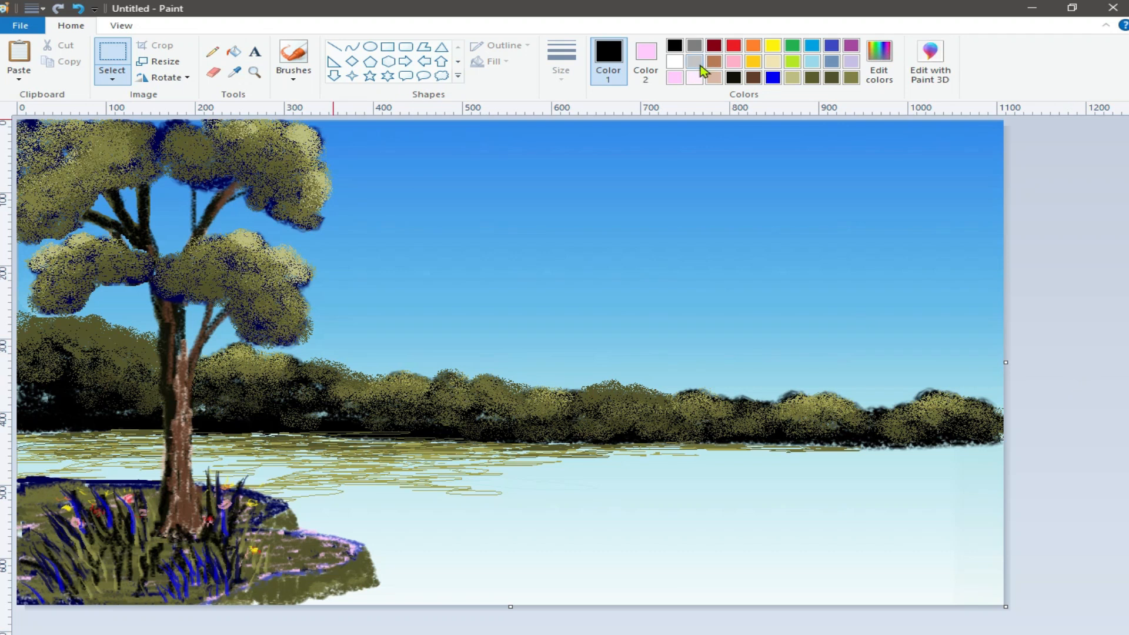
Step: Paint a thick brown branch from the middle of the trunk up toward the new left foliage cluster
left_click(753, 77)
left_click(293, 54)
left_click_drag(168, 405, 154, 358)
left_click_drag(121, 311, 144, 337)
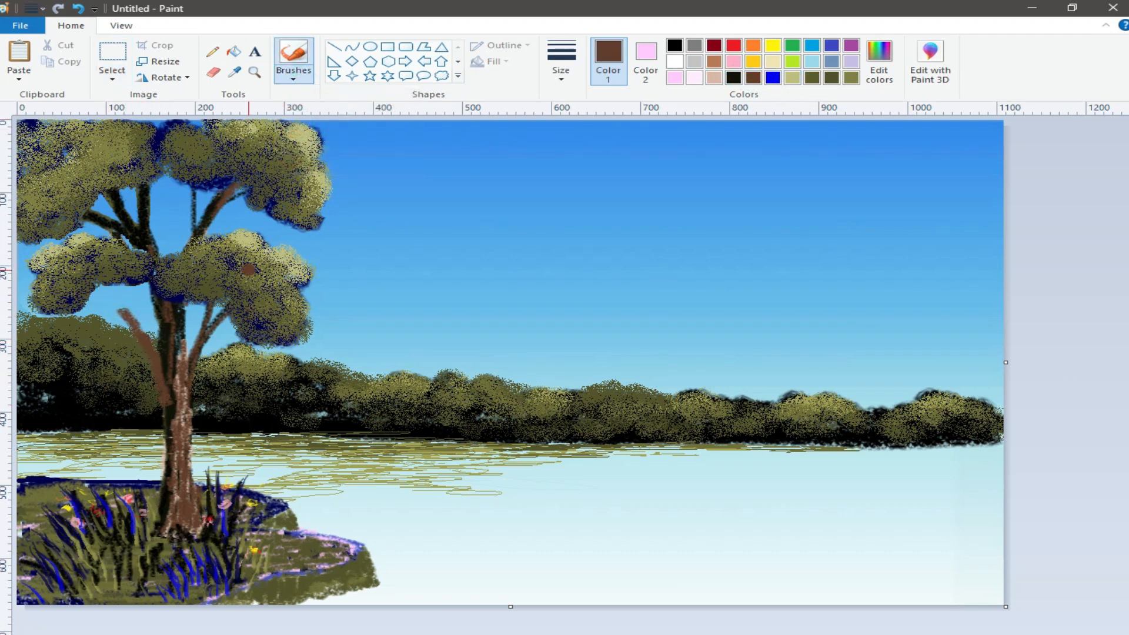
Step: Replace the first thin brown twigs with new ones joining the left branch to the foliage above it
left_click(566, 73)
left_click(612, 103)
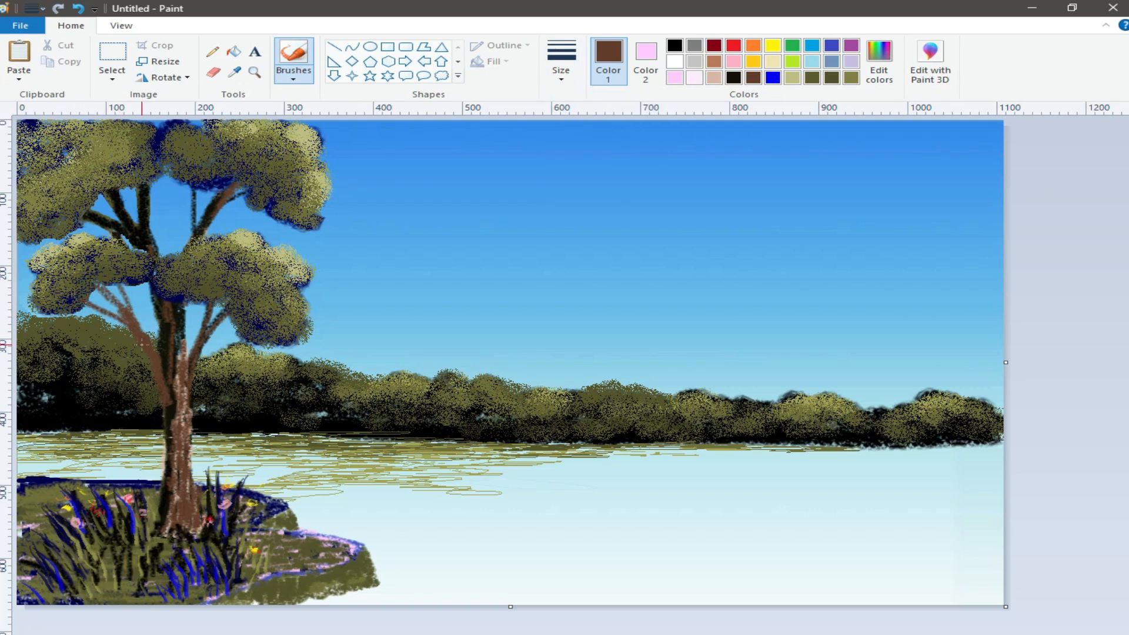
left_click(77, 8)
left_click(78, 8)
left_click(78, 8)
left_click_drag(89, 293, 126, 330)
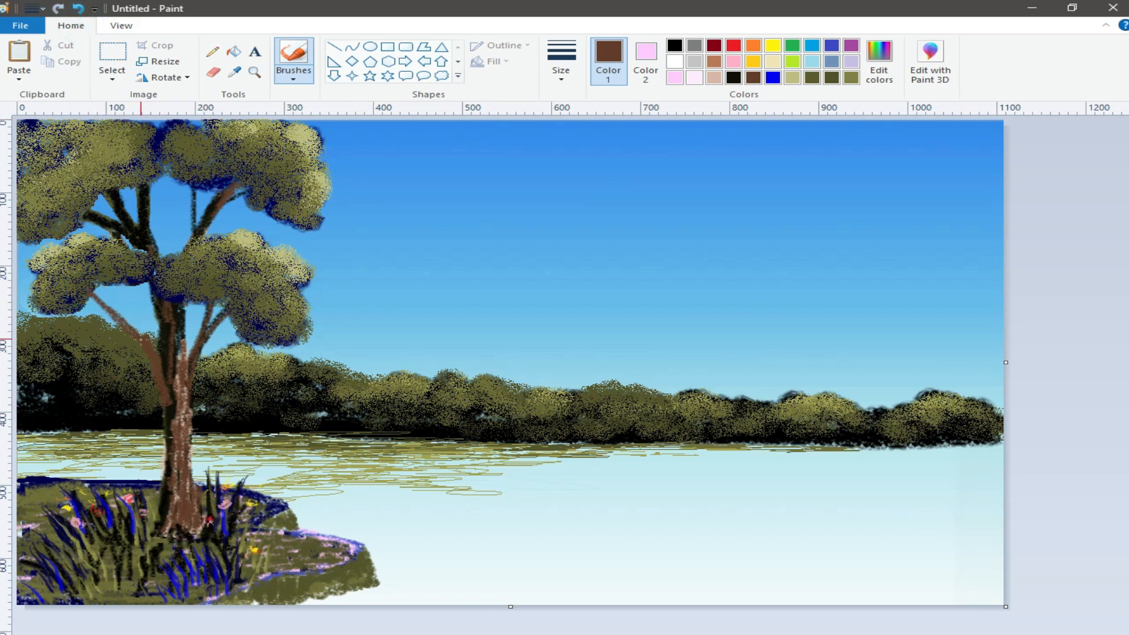
mouse_move(110, 281)
left_mouse_down()
mouse_move(141, 332)
mouse_move(133, 321)
left_mouse_up()
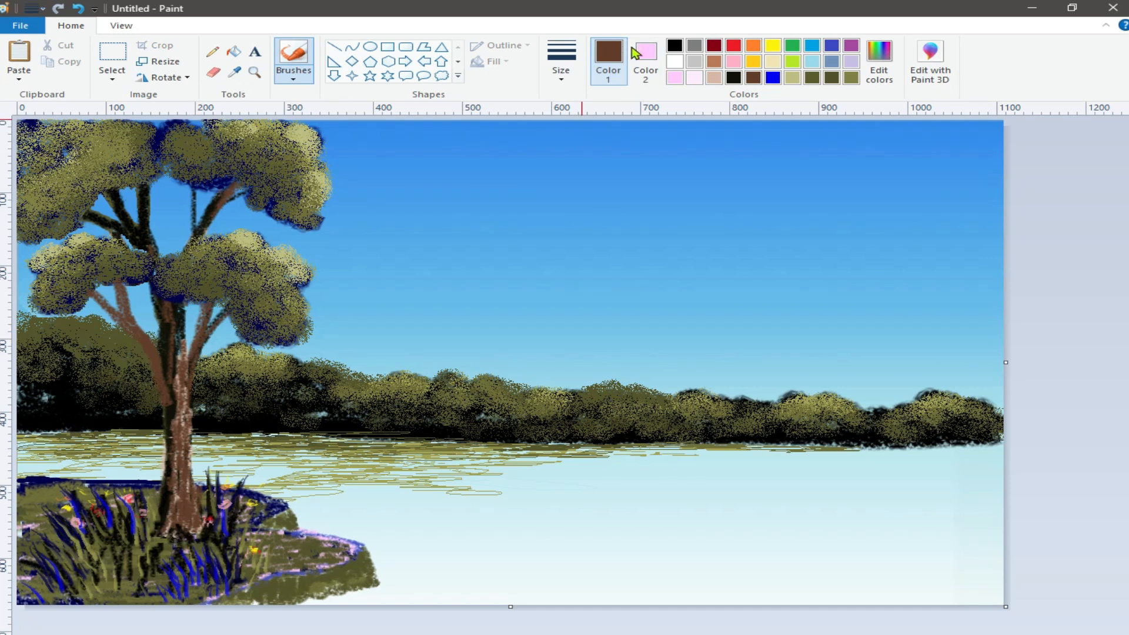
Step: Shade the brown left branch and its twigs with black strokes
left_click(674, 46)
left_click_drag(104, 305, 156, 373)
left_click_drag(116, 281, 126, 318)
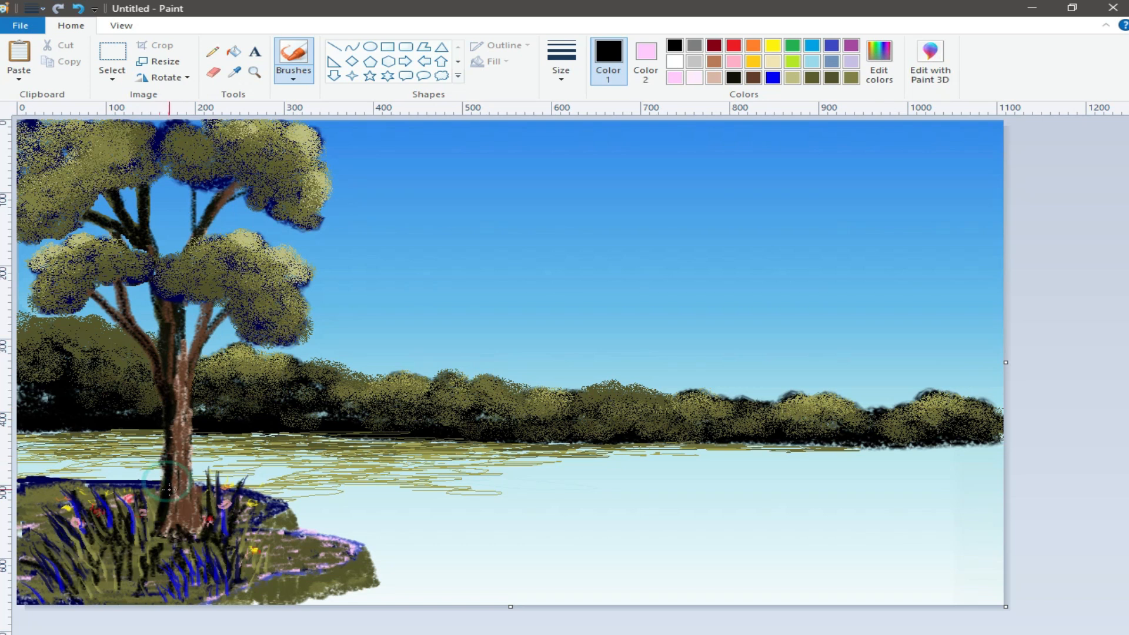
left_click(815, 46)
left_click(297, 72)
left_click(296, 103)
left_click_drag(136, 518, 135, 537)
left_click(79, 9)
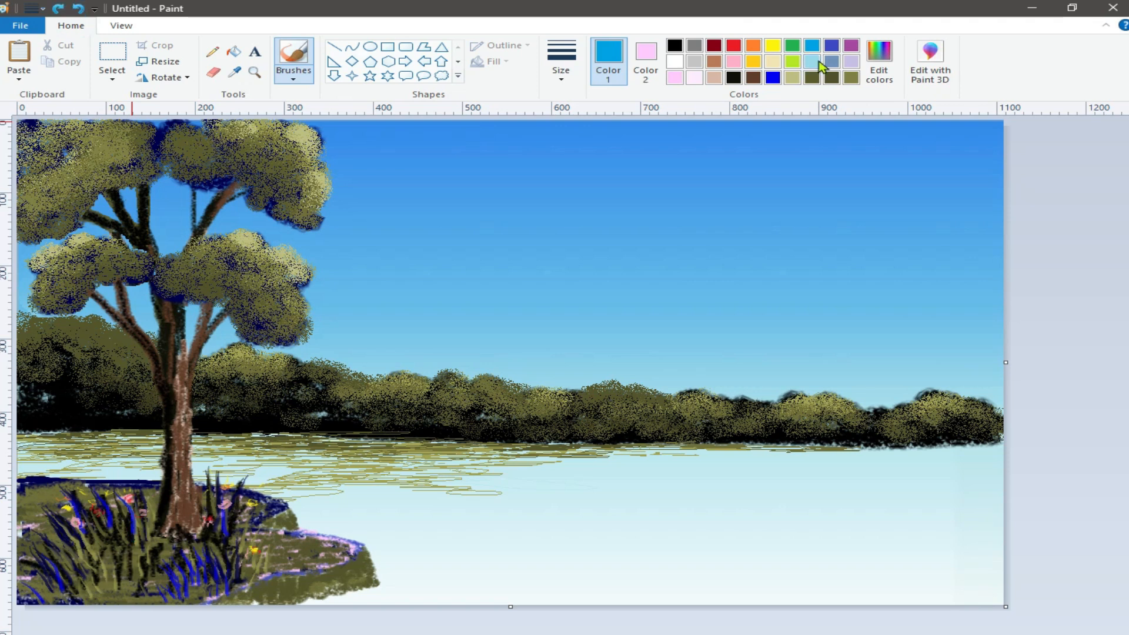
Step: Mix a near-black navy from the palette's indigo as the primary colour
left_click(832, 46)
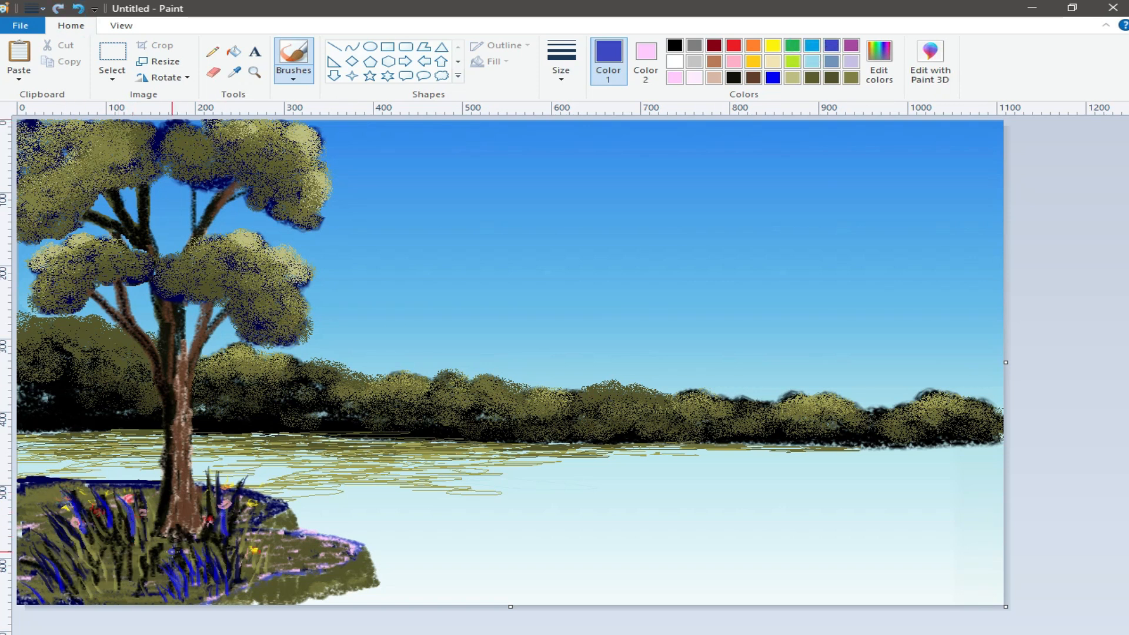
left_click(879, 58)
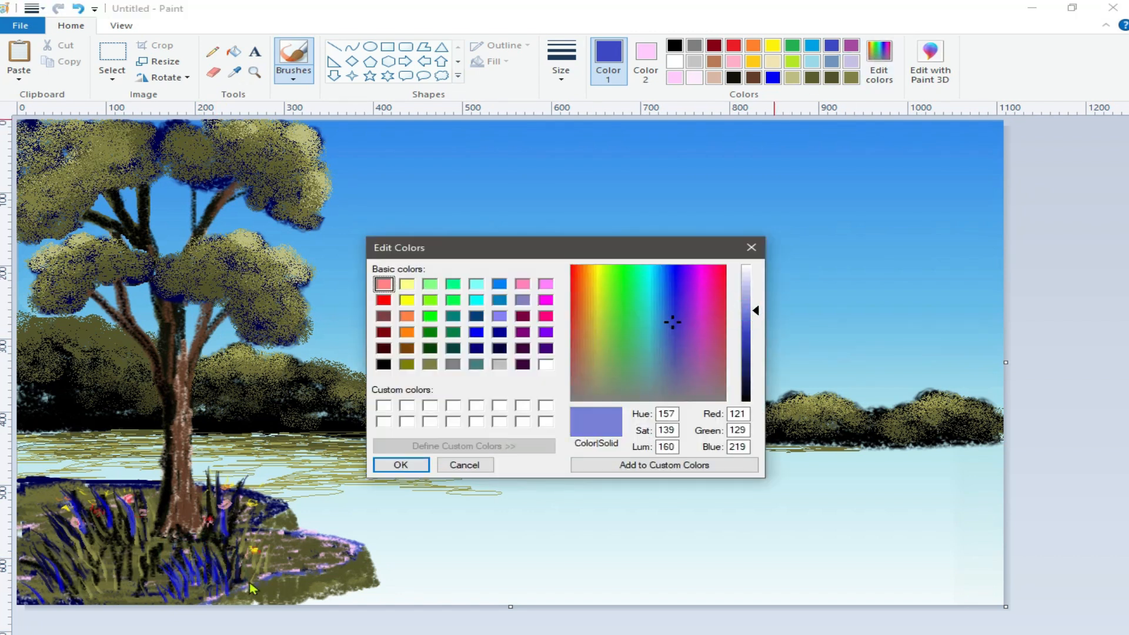
key("Return")
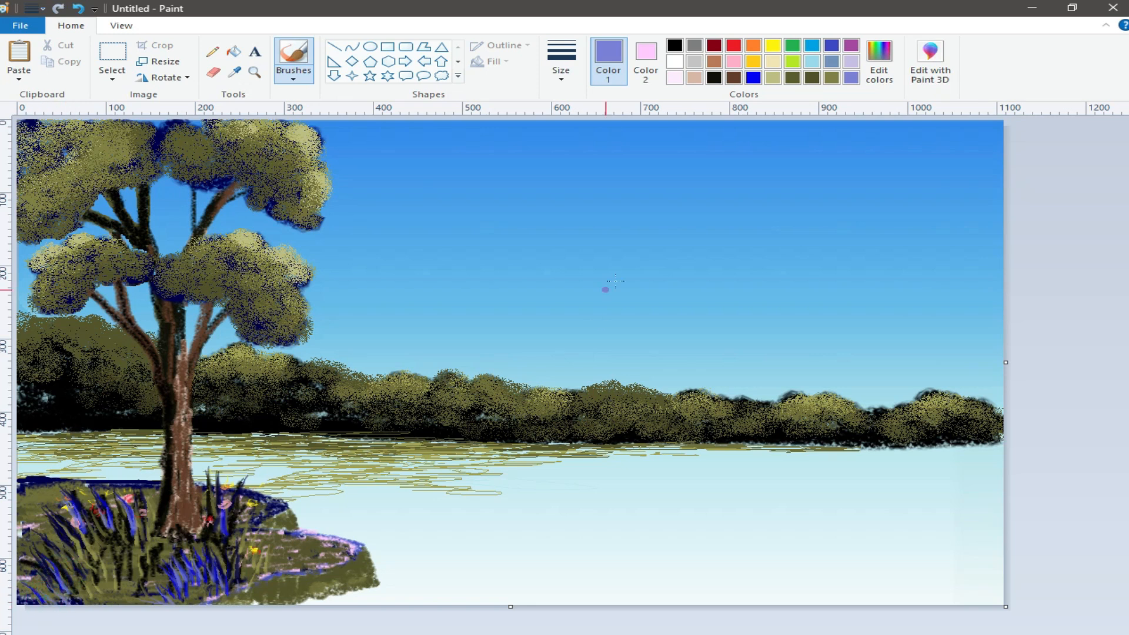
left_click(879, 59)
left_click(755, 373)
left_click(399, 464)
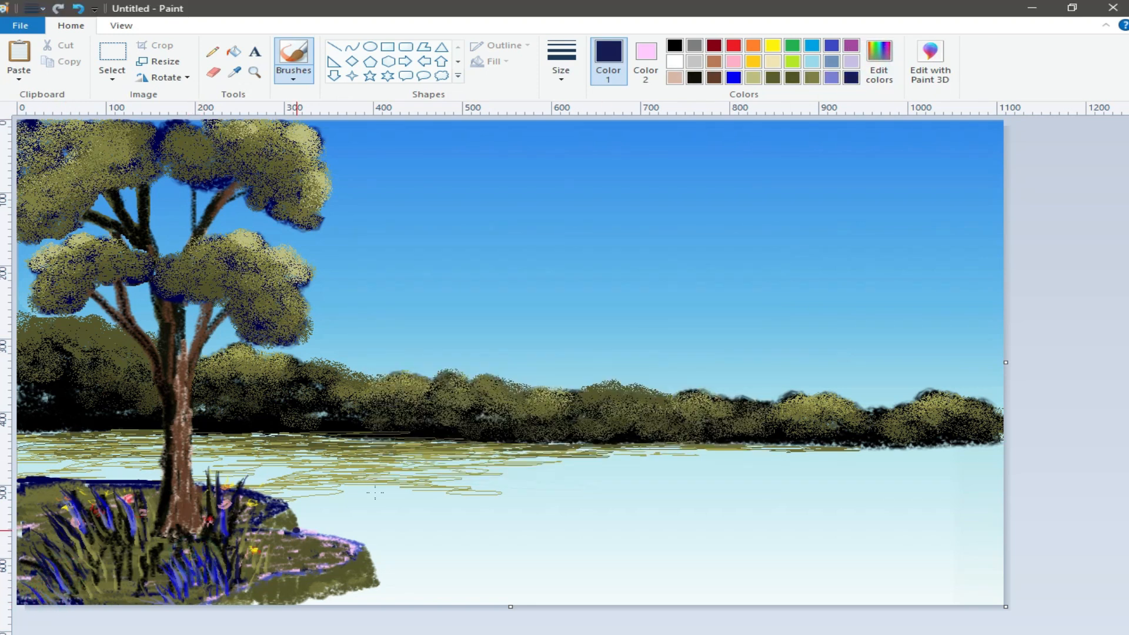
left_click(879, 59)
left_click(754, 388)
left_click(399, 466)
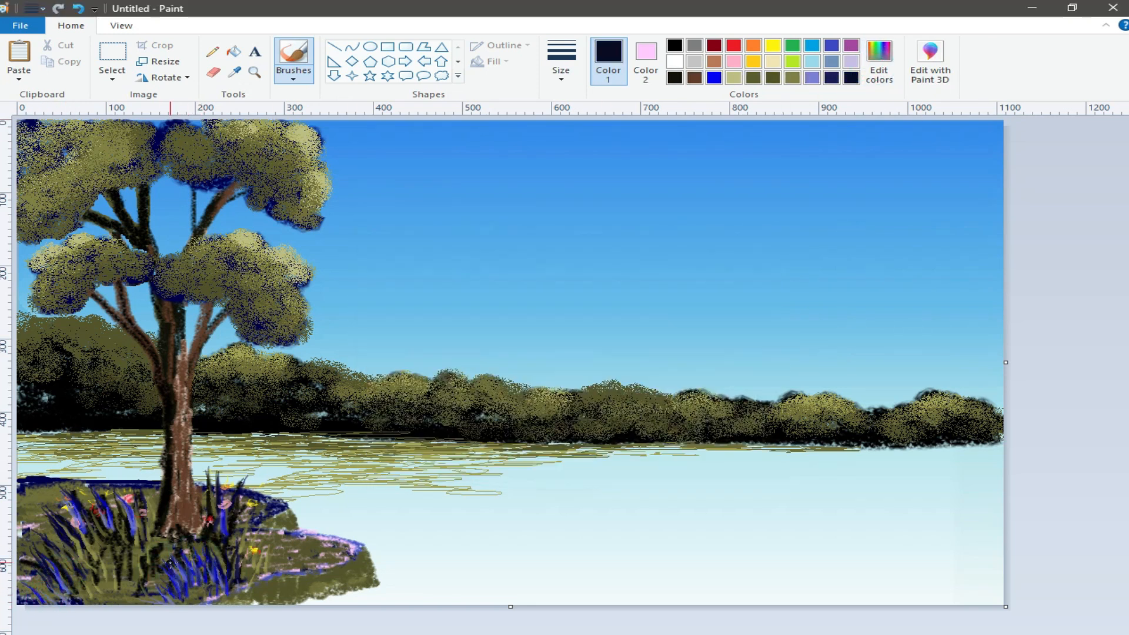
Step: Shade the blue grass blades around the tree base and along the lower bank with near-black navy strokes
left_click_drag(176, 552, 187, 600)
mouse_move(189, 548)
left_mouse_down()
mouse_move(196, 581)
mouse_move(205, 576)
left_mouse_up()
mouse_move(226, 545)
left_mouse_down()
mouse_move(235, 574)
mouse_move(217, 589)
mouse_move(204, 580)
left_mouse_up()
left_click_drag(171, 565, 185, 564)
mouse_move(127, 501)
left_mouse_down()
mouse_move(138, 530)
mouse_move(111, 527)
left_mouse_up()
left_click_drag(74, 507, 85, 523)
left_click_drag(46, 573, 62, 590)
left_click_drag(21, 592, 32, 602)
left_click_drag(226, 517, 226, 535)
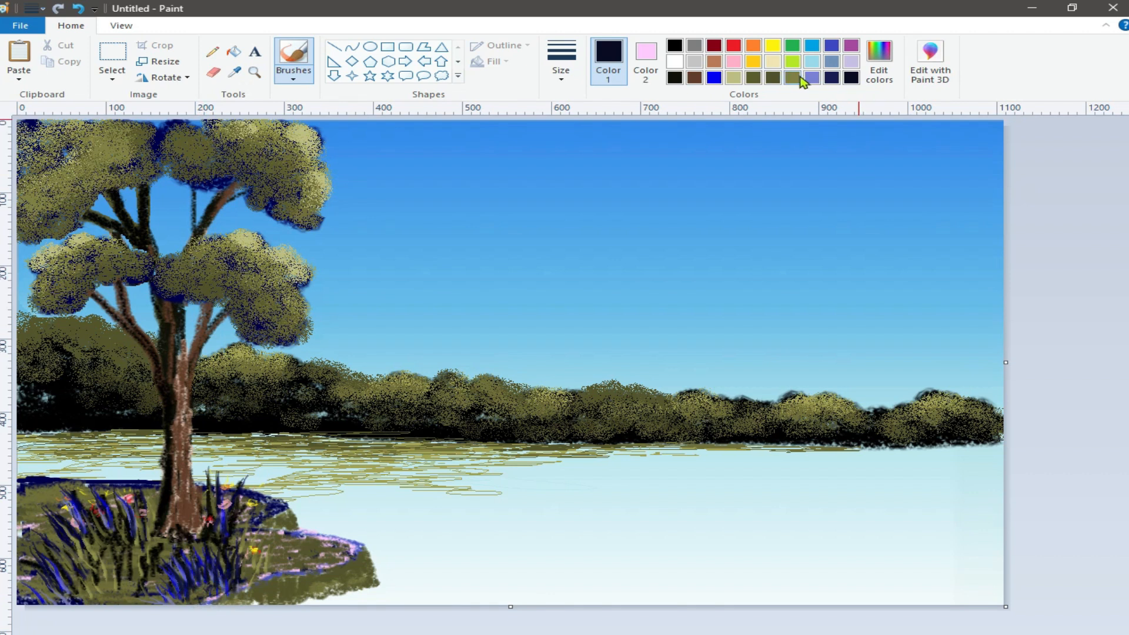
Step: Mix a dark brown from the palette's brown and brush earthy strokes along the upper edges of the grassy bank
scroll(772, 64, "down", 1)
scroll(771, 64, "up", 1)
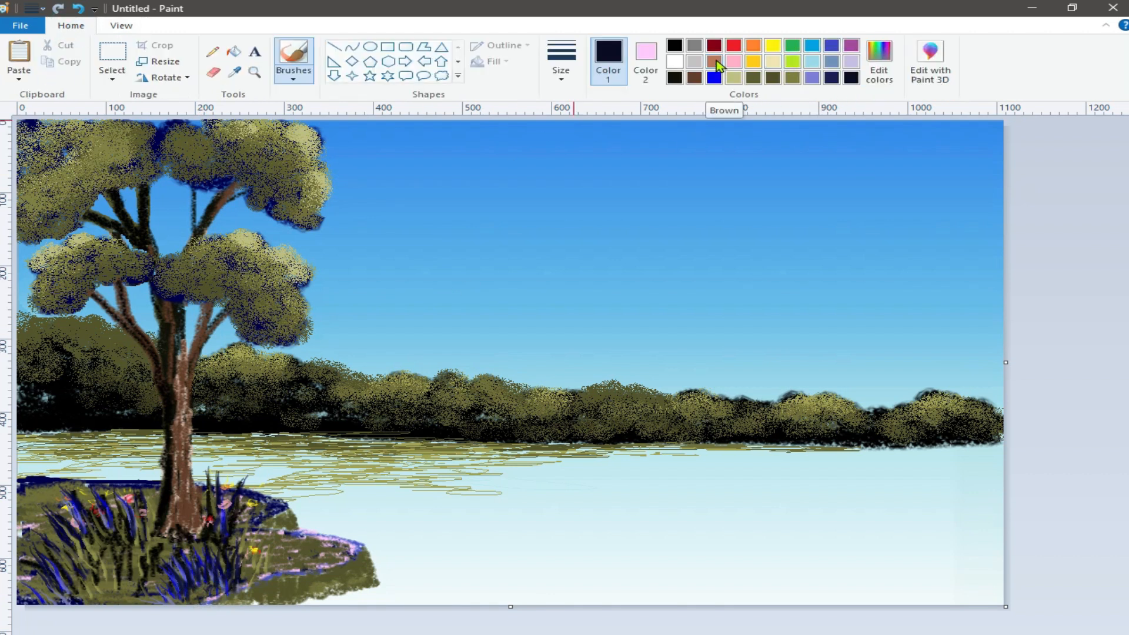
left_click(717, 62)
left_click(876, 73)
left_click(747, 369)
left_click(395, 464)
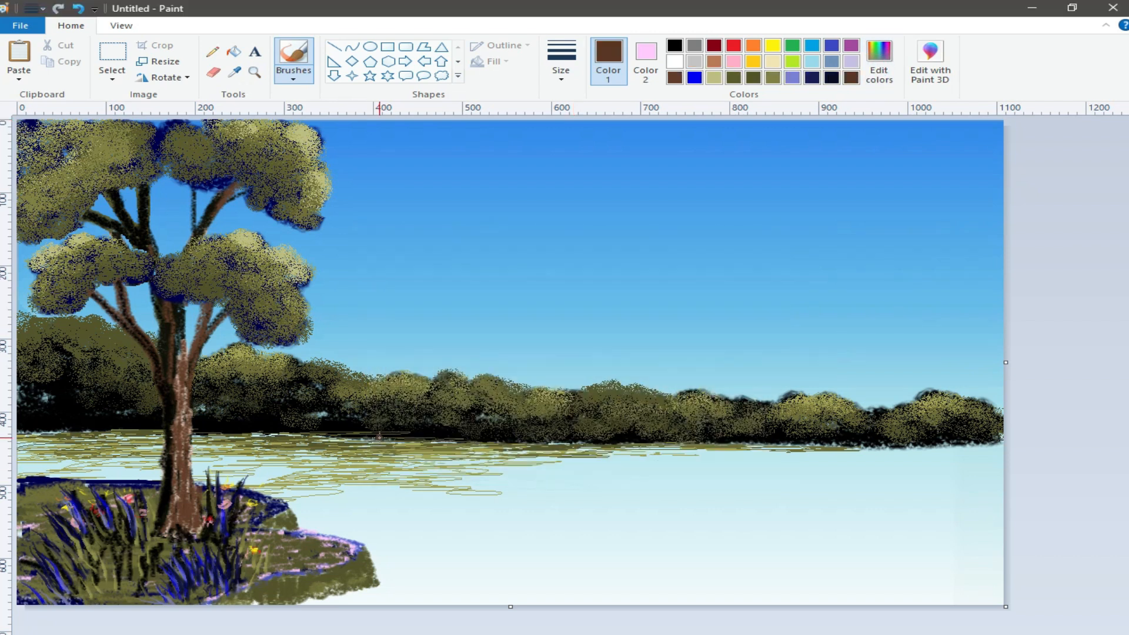
left_click(294, 73)
left_click(330, 131)
mouse_move(322, 560)
left_mouse_down()
mouse_move(287, 570)
mouse_move(324, 563)
left_mouse_up()
left_click_drag(343, 549, 286, 538)
left_click_drag(324, 552, 315, 546)
mouse_move(56, 491)
left_mouse_down()
mouse_move(22, 495)
mouse_move(101, 476)
left_mouse_up()
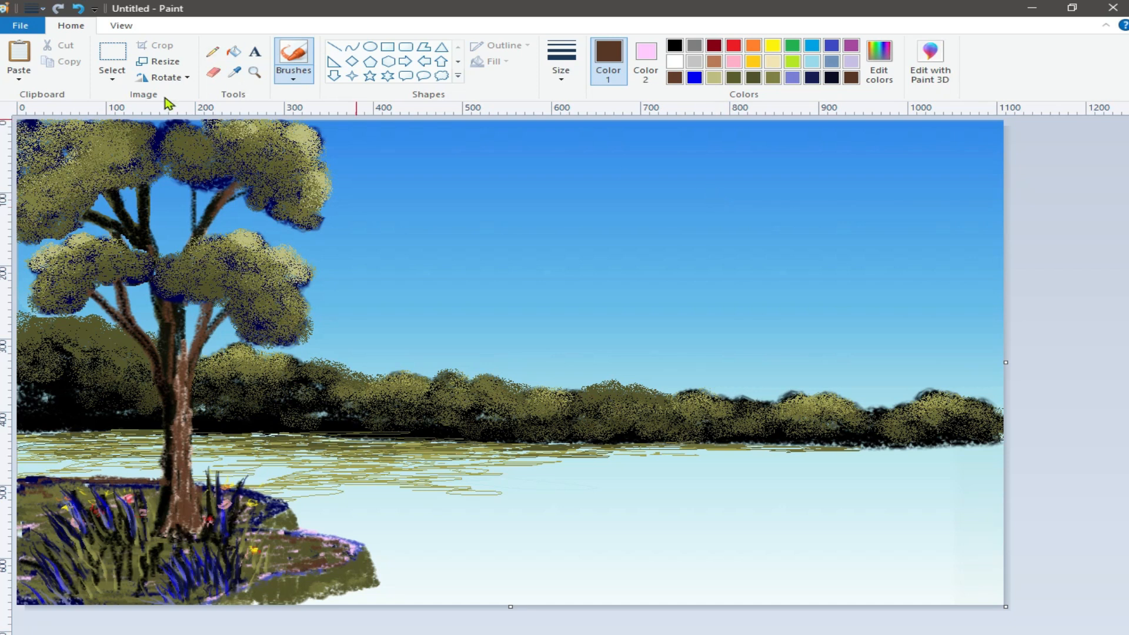
Step: Switch to free-form selection and set the secondary colour to white
left_click(112, 79)
left_click(153, 126)
left_click(646, 59)
left_click(675, 61)
Step: Try to duplicate the grassy bank by outlining it freehand, copying it and pasting the copy
left_click_drag(20, 480, 281, 496)
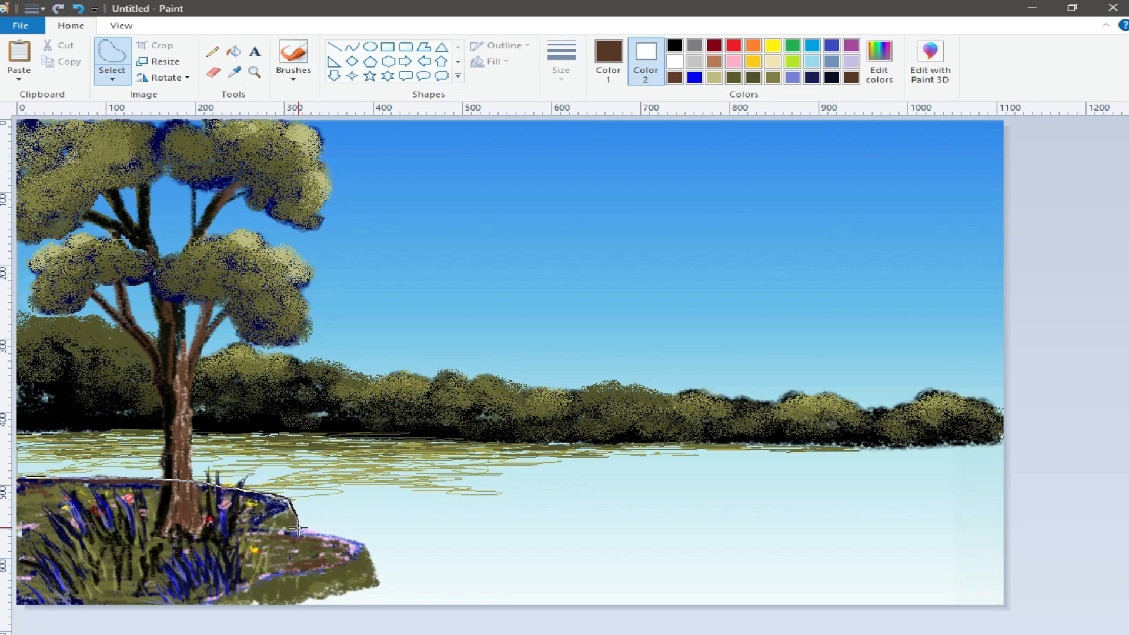
mouse_move(329, 537)
left_mouse_down()
mouse_move(370, 560)
mouse_move(298, 604)
left_mouse_up()
right_click(128, 507)
left_click(147, 532)
left_click(20, 75)
left_click(44, 96)
left_click(167, 78)
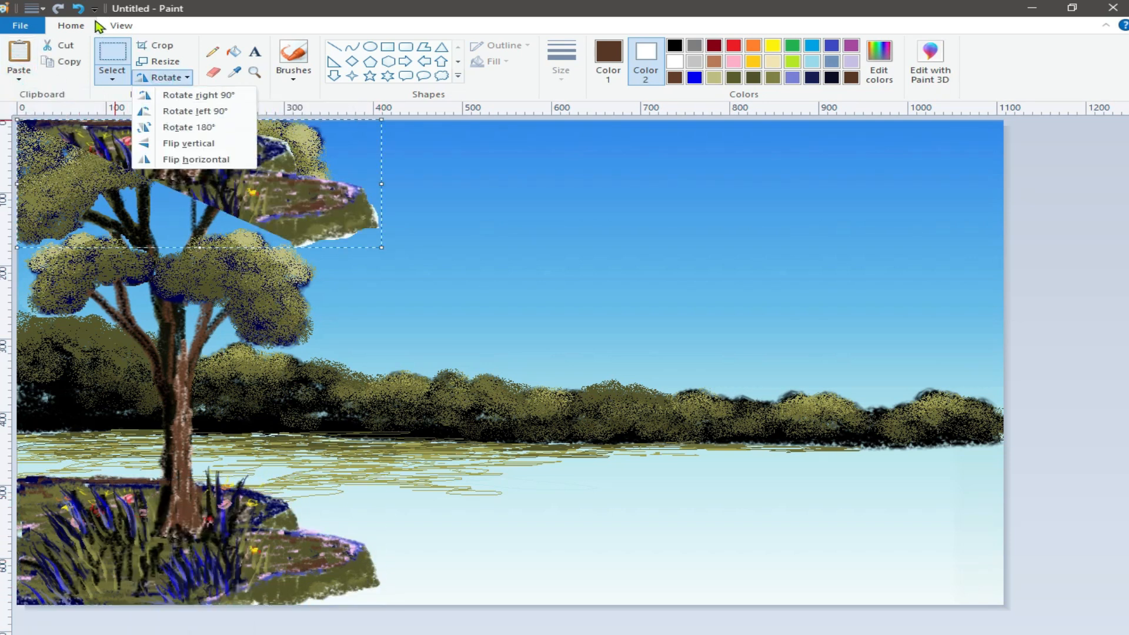
left_click(79, 9)
Step: Start a new free-form selection for outlining the grassy bank
left_click(113, 79)
left_click(146, 126)
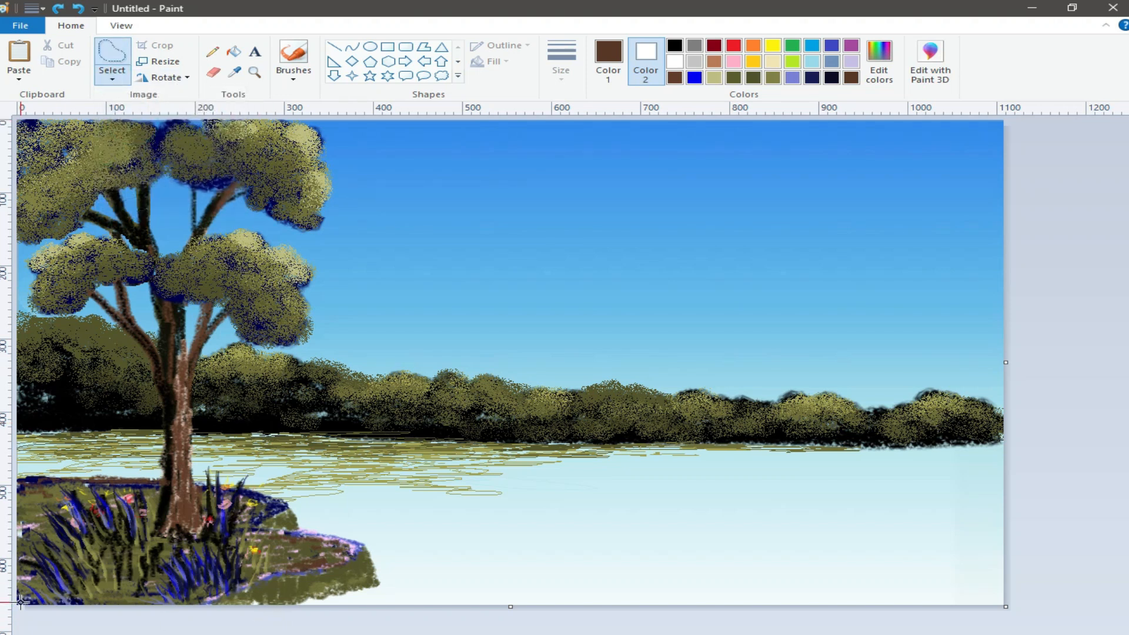